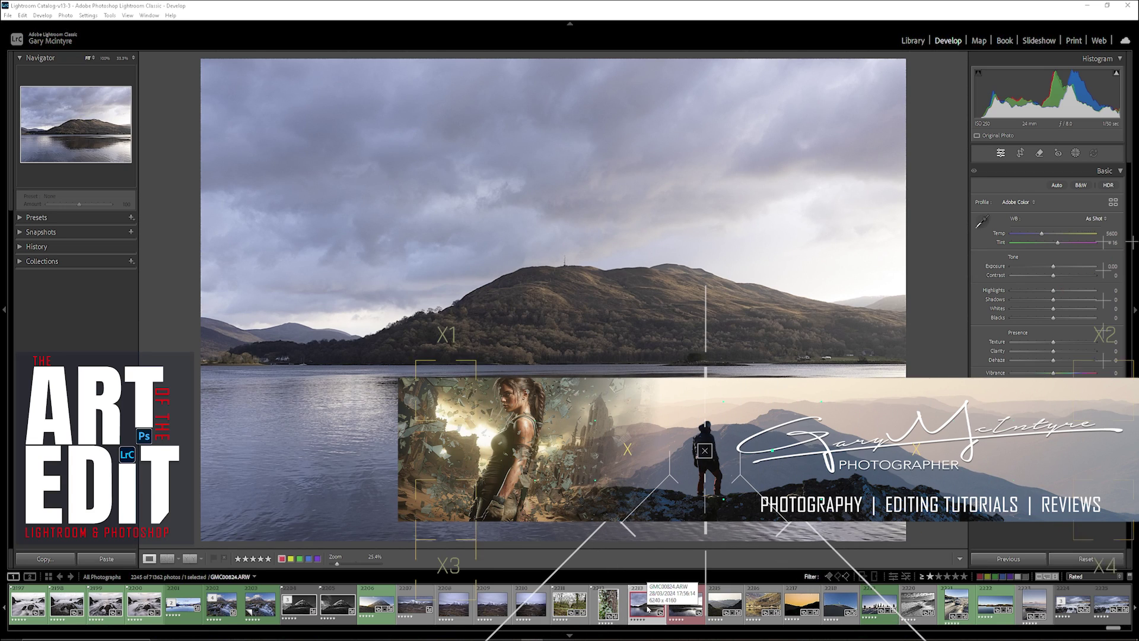
Step: Select the adjacent loch photos GMC00824.ARW and GMC00825.ARW and start a panorama merge with them
left_click(681, 609)
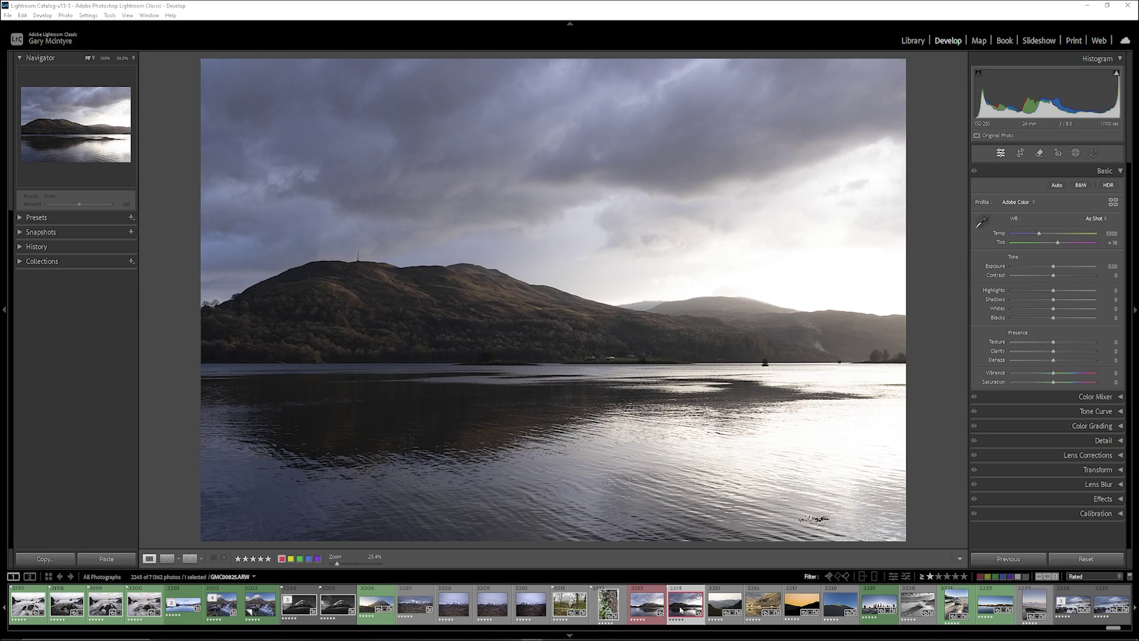
left_click(648, 608)
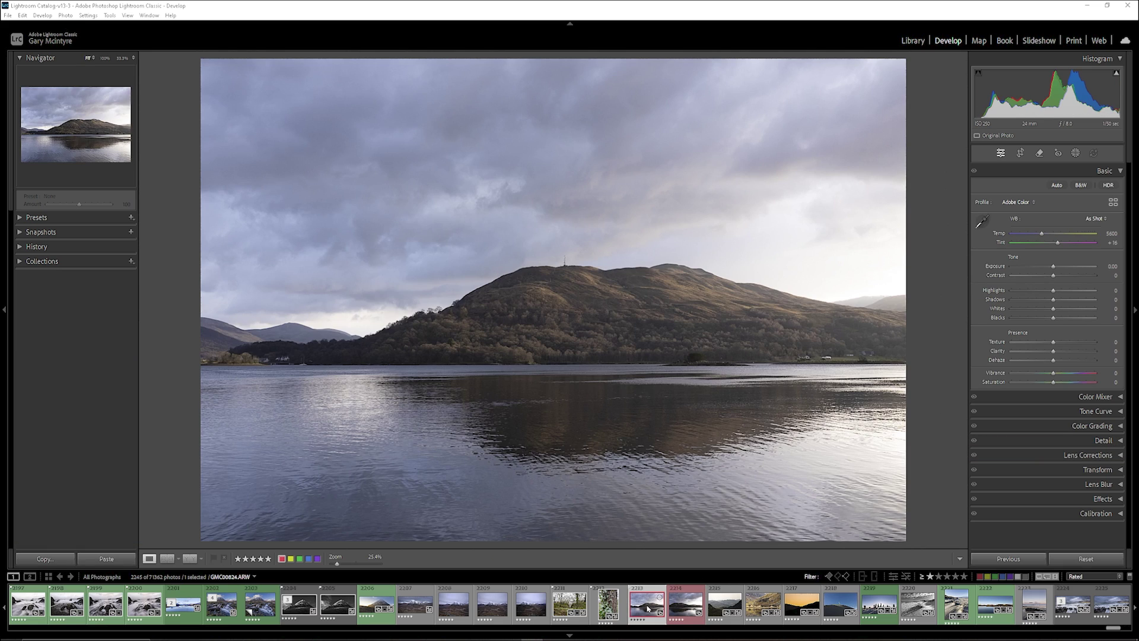
left_click(685, 608)
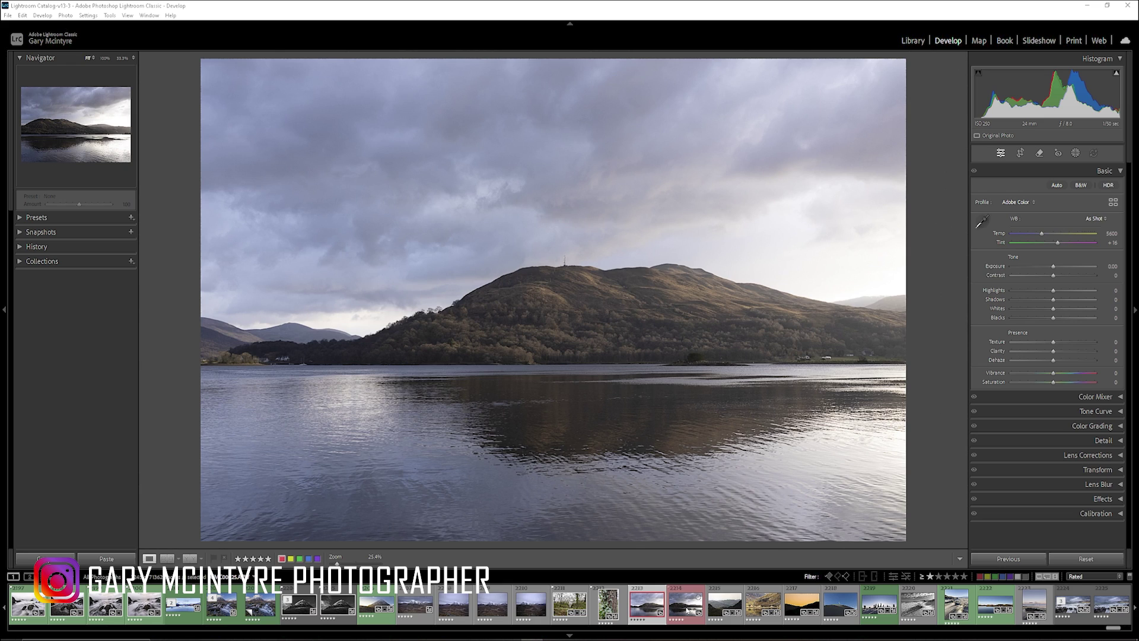
left_click(687, 608, "ctrl")
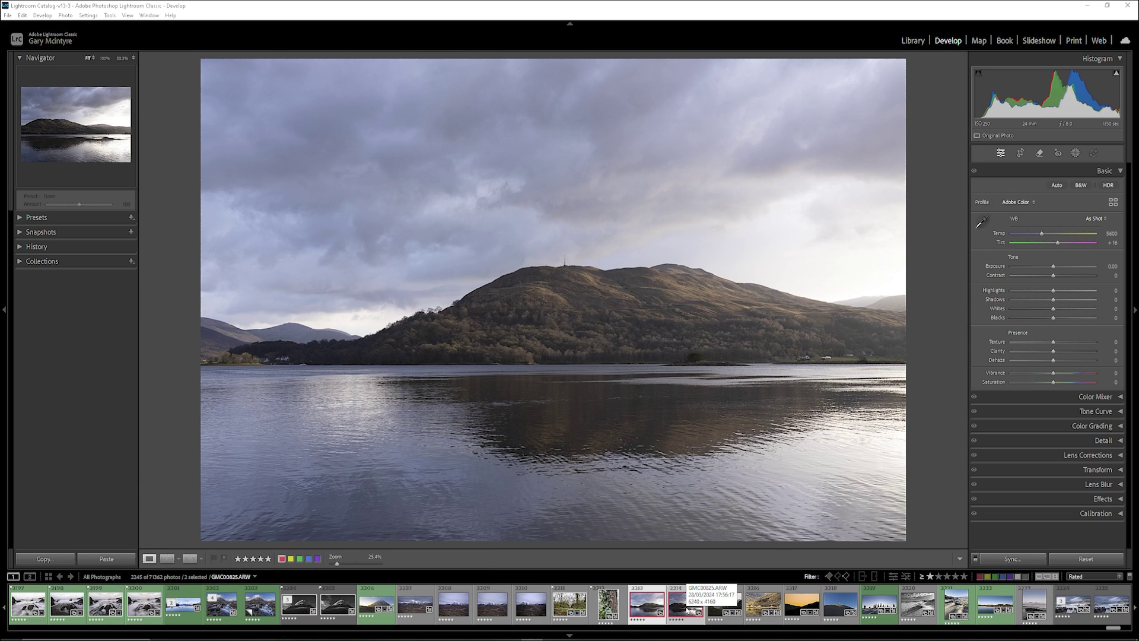
right_click(687, 609)
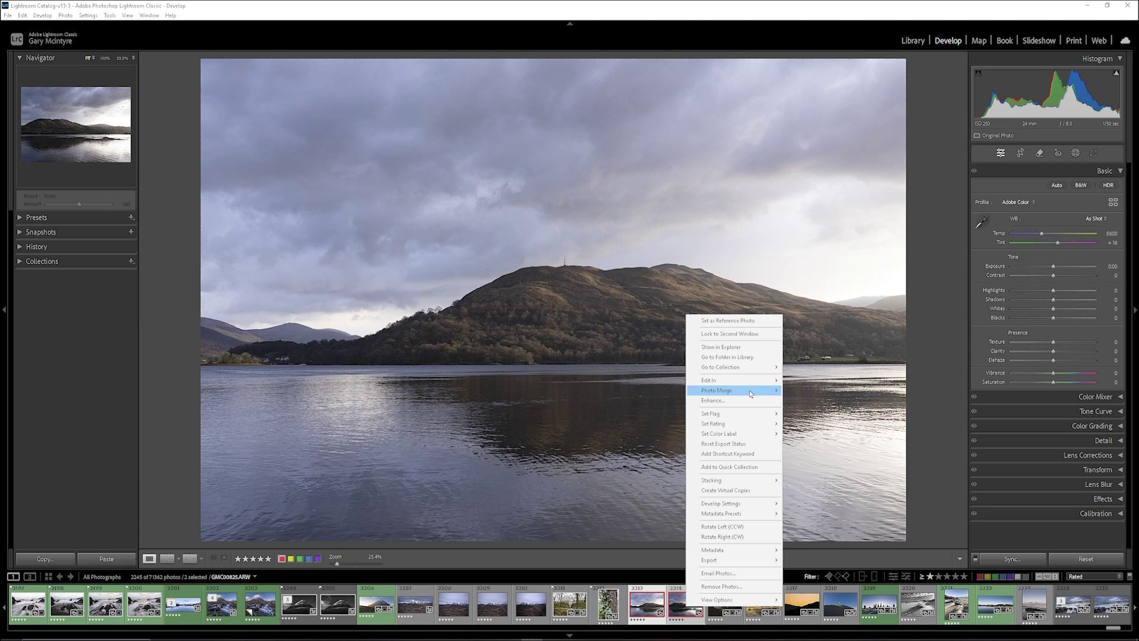
mouse_move(751, 390)
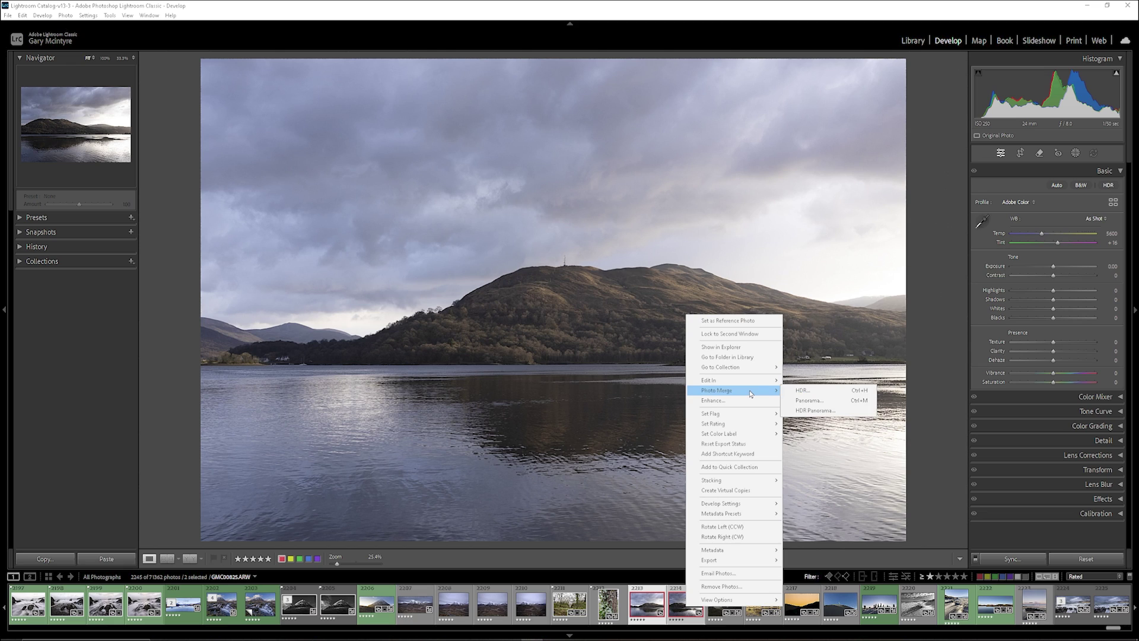
left_click(806, 400)
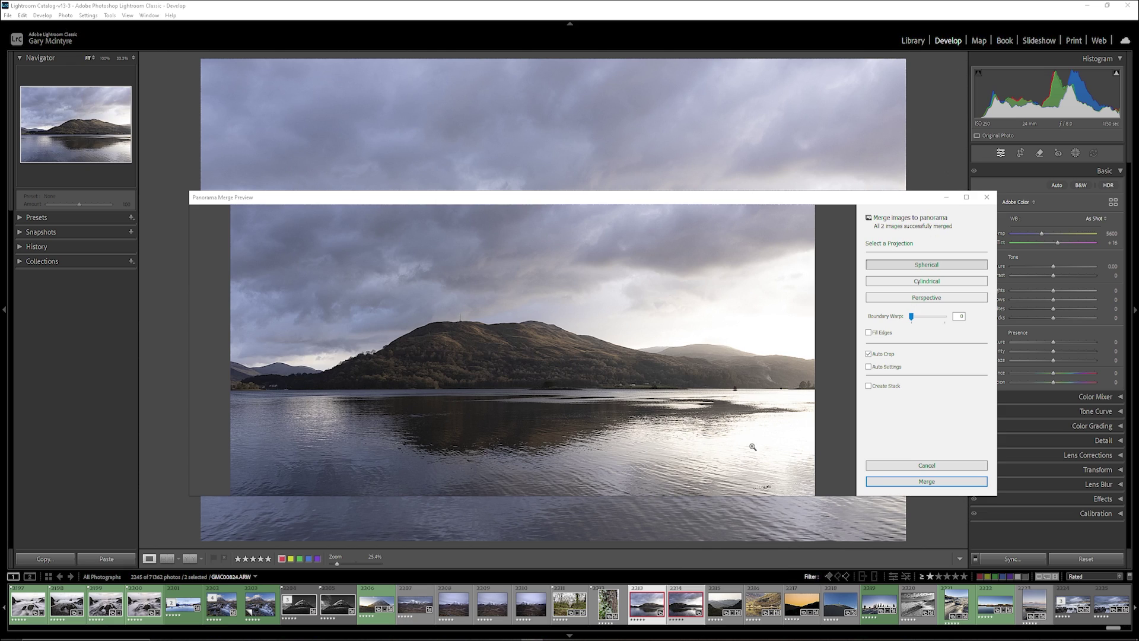
Step: Compare the Cylindrical and Spherical projections in the panorama preview, settling on Spherical
left_click(917, 283)
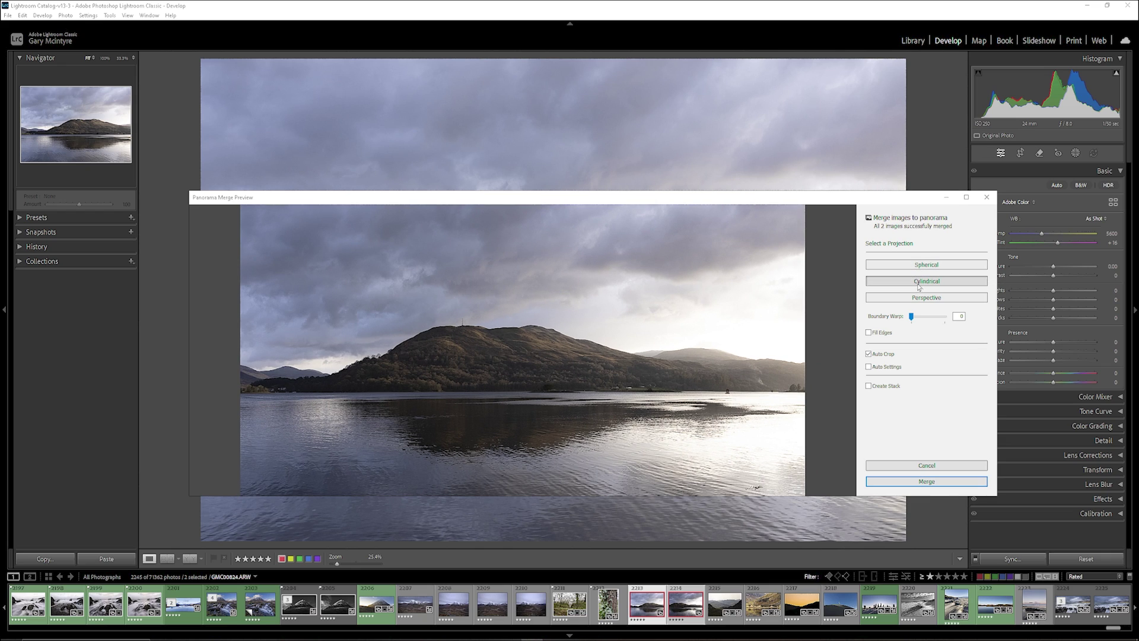
left_click(932, 268)
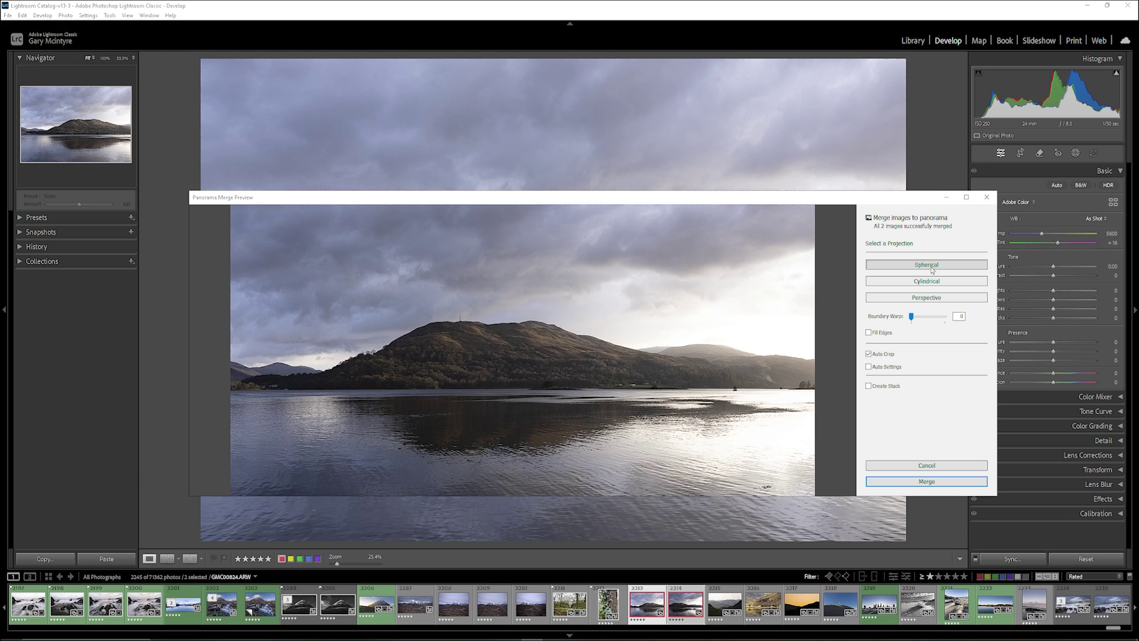
left_click(937, 282)
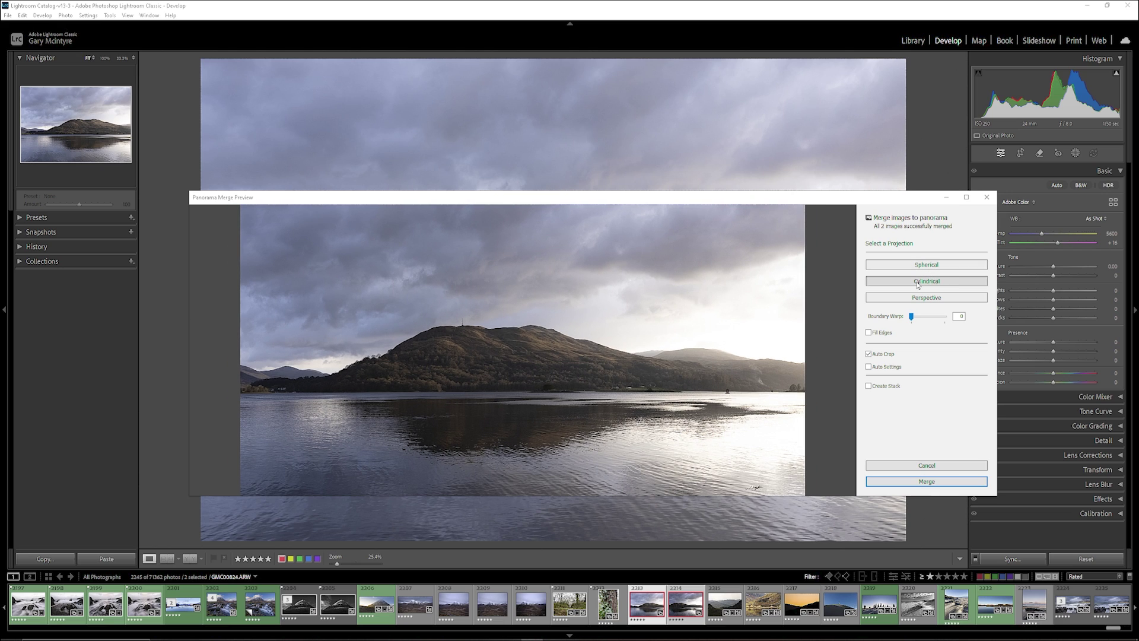
left_click(925, 267)
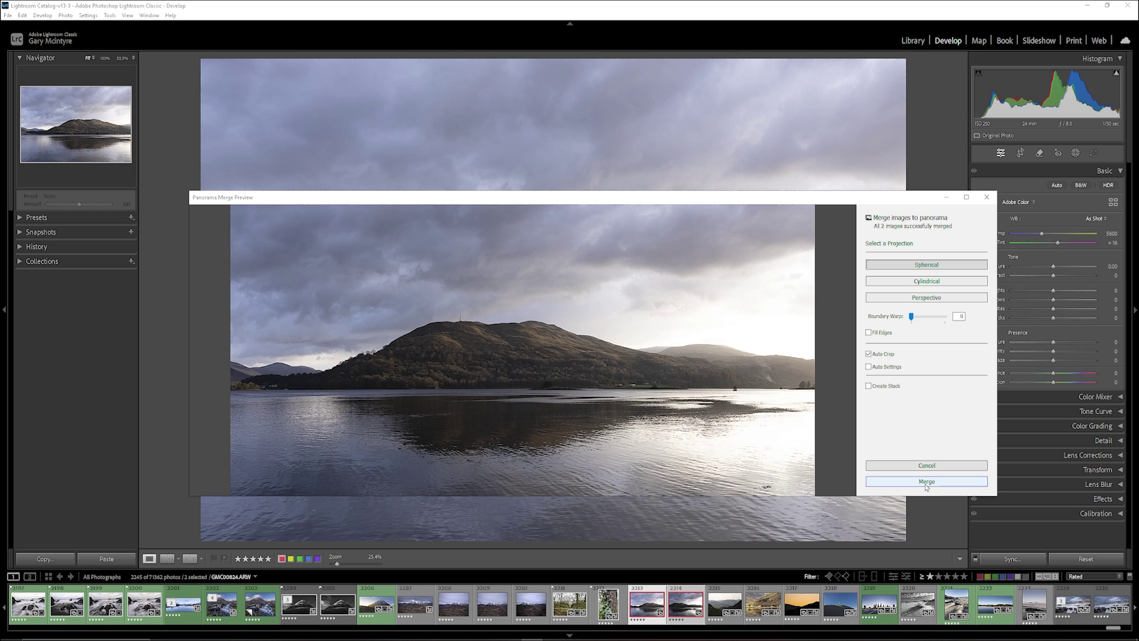
Step: Enable Create Stack, check the preview without Auto Crop before turning it back on, and merge the panorama
left_click(869, 387)
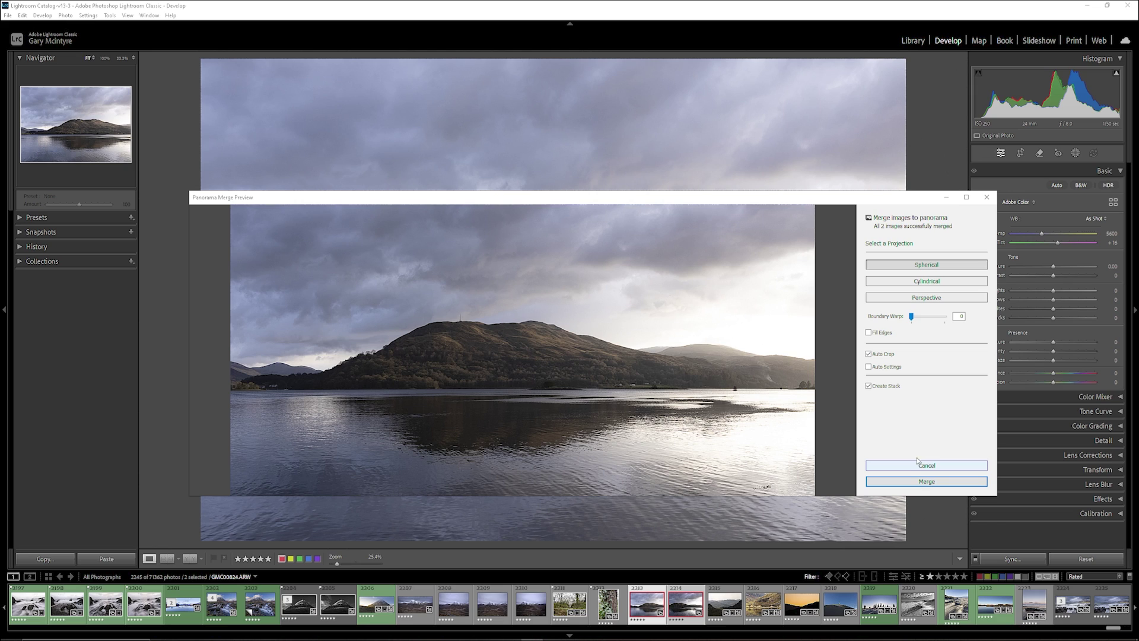
left_click(868, 354)
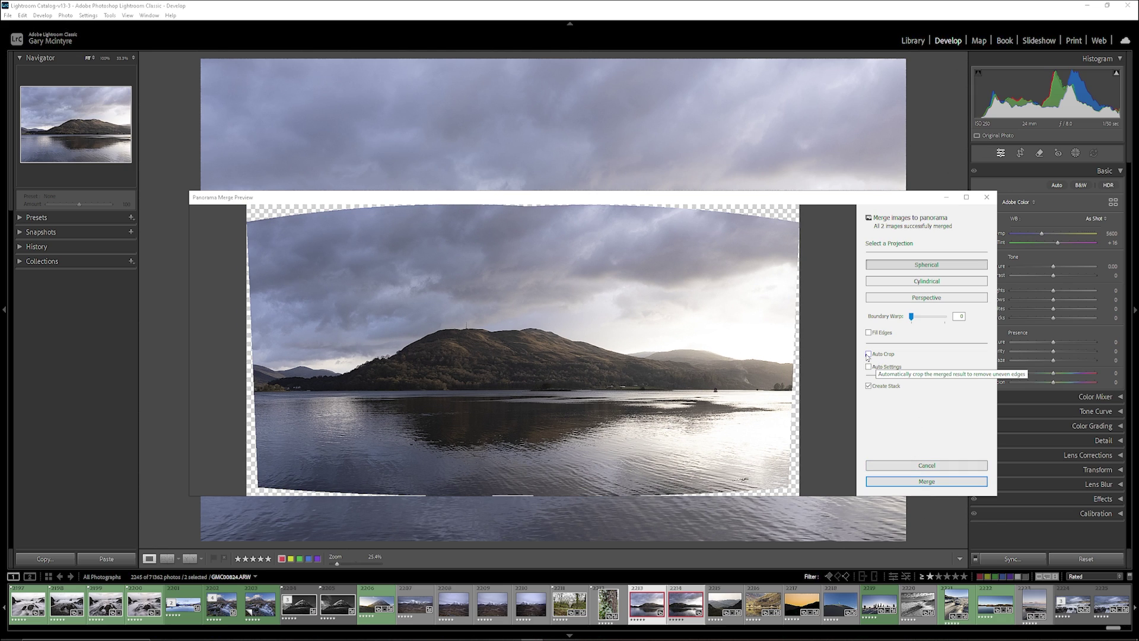
left_click(868, 354)
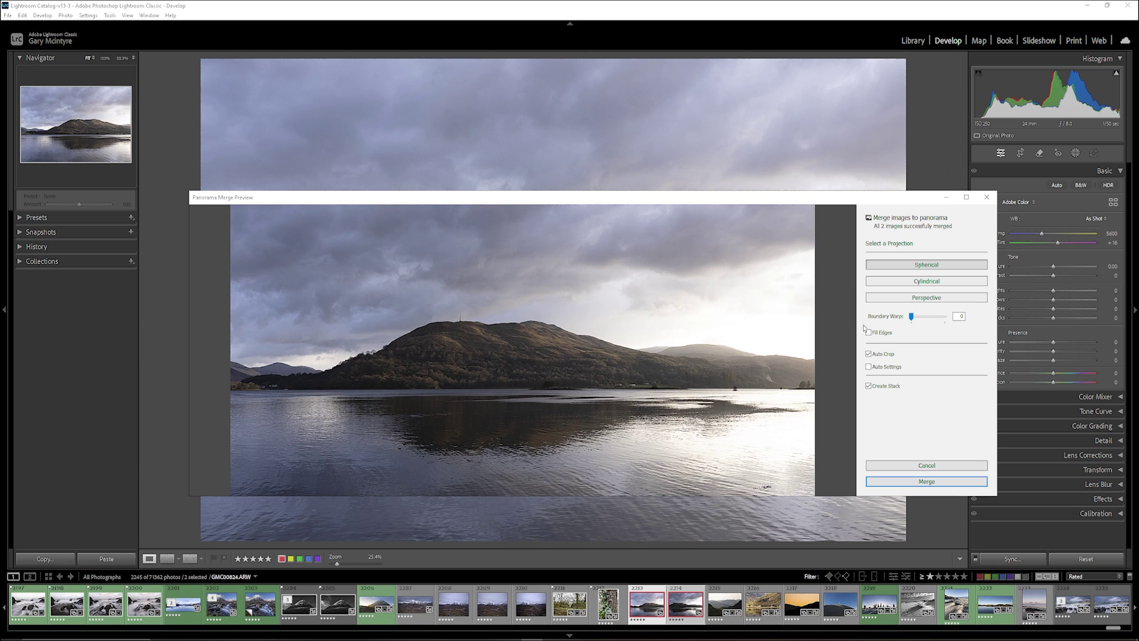
left_click(926, 481)
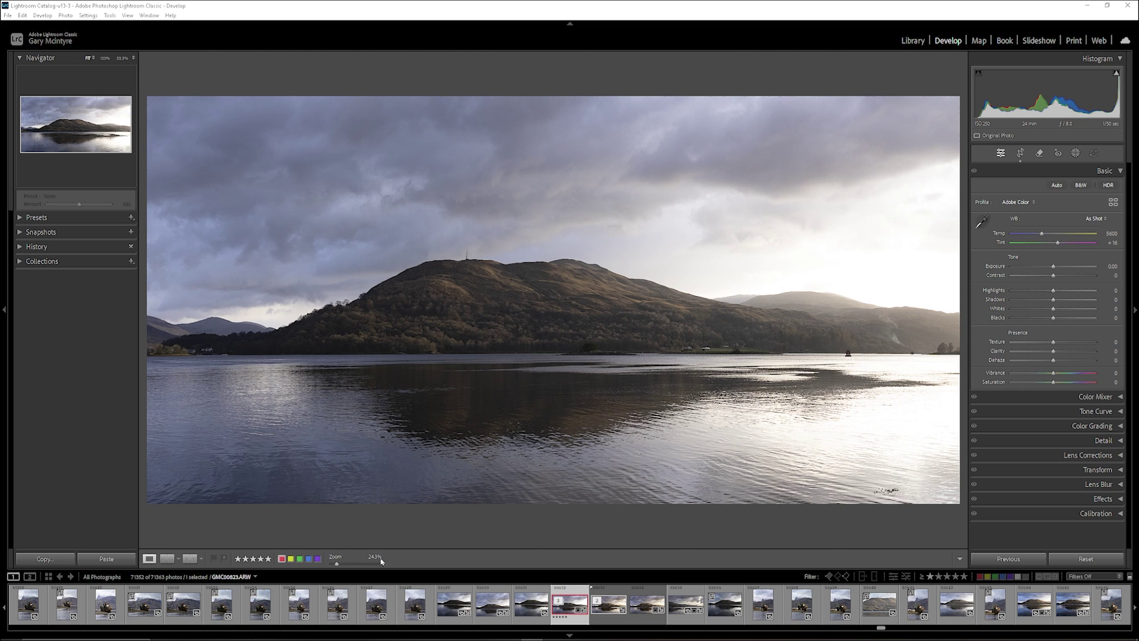
Step: Hide the left-side panels and the filmstrip, and straighten the panorama along the far shoreline to an angle of 0.04
left_click(4, 311)
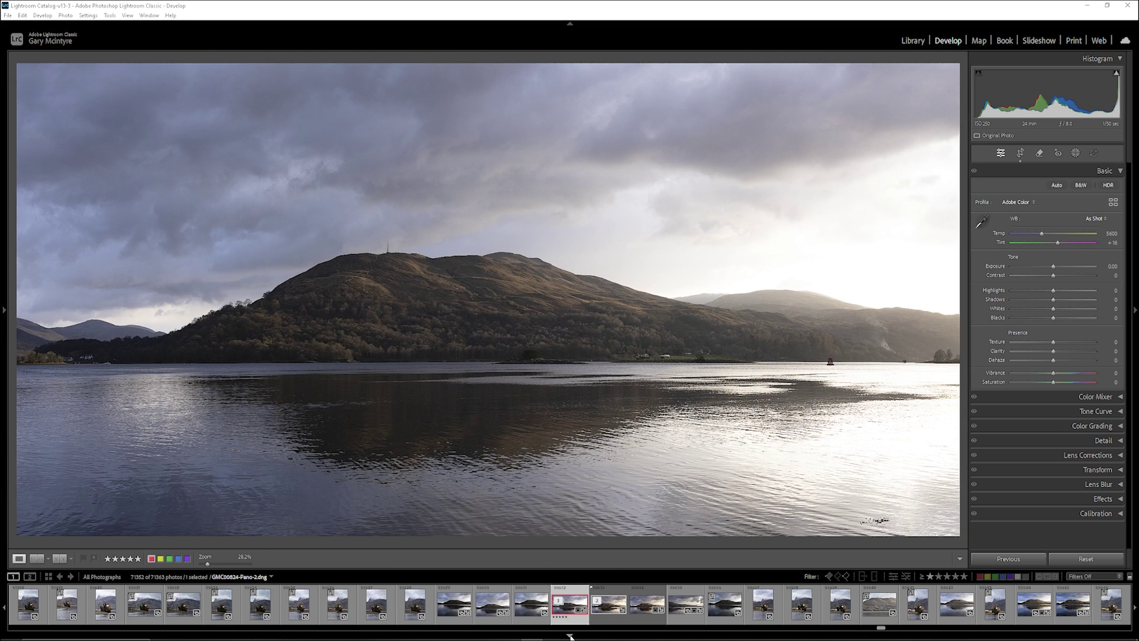
left_click(569, 636)
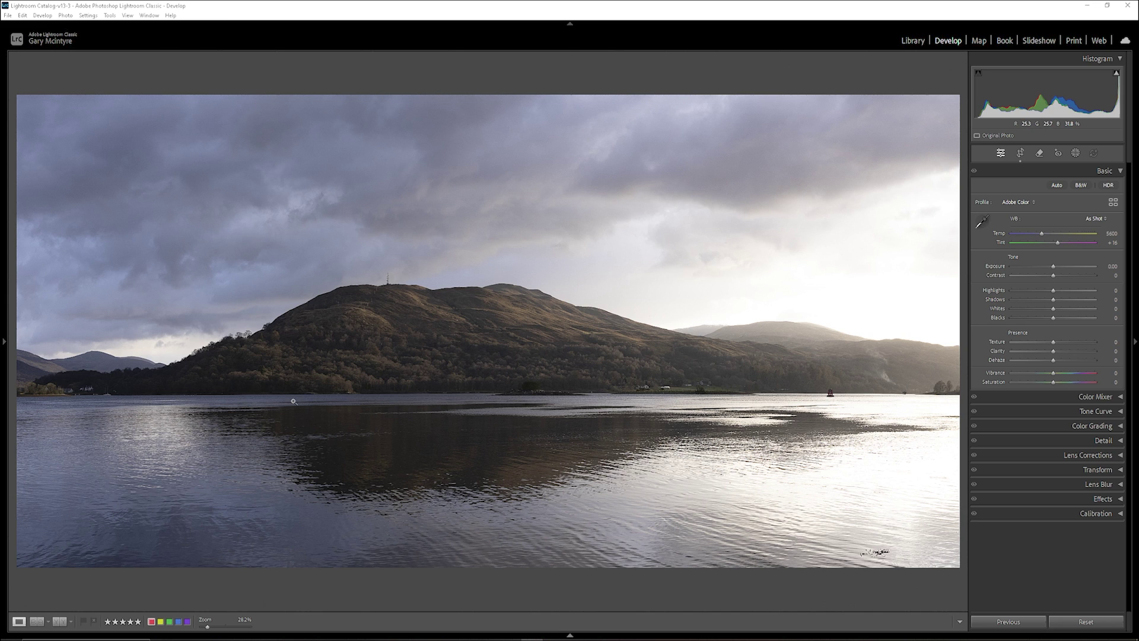
left_click(1020, 153)
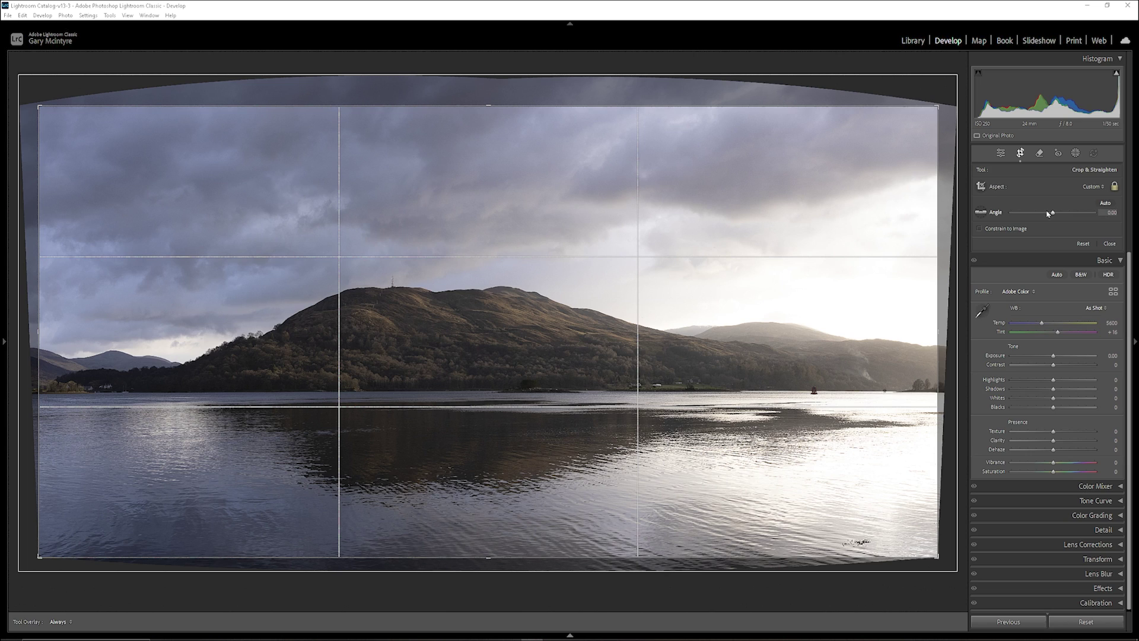
left_click(981, 214)
left_click_drag(193, 392, 854, 391)
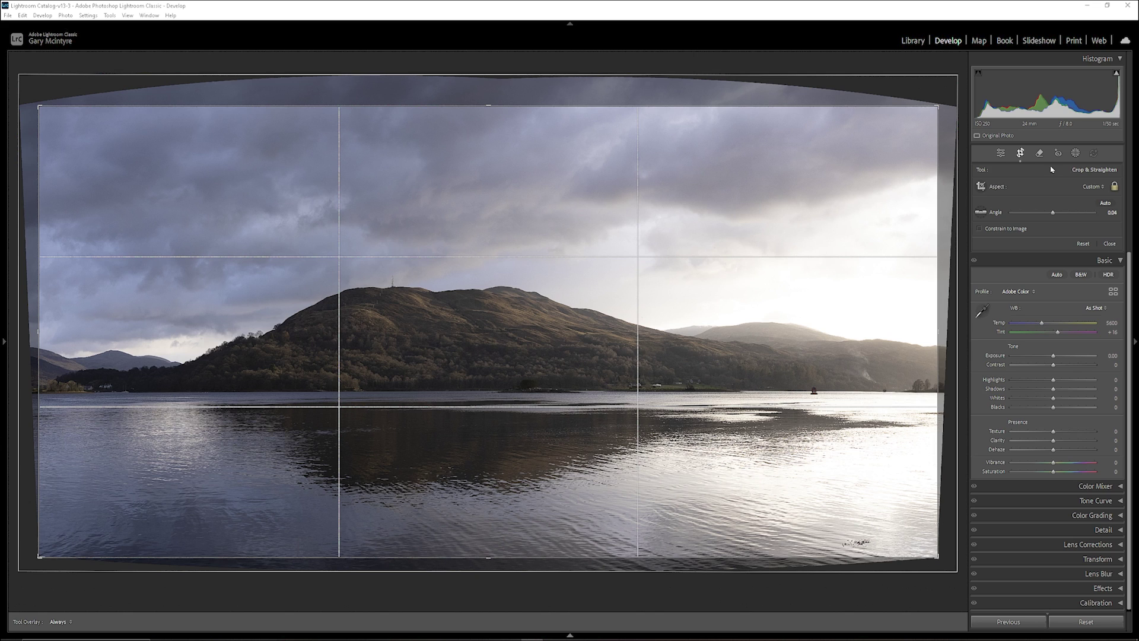
left_click(1020, 152)
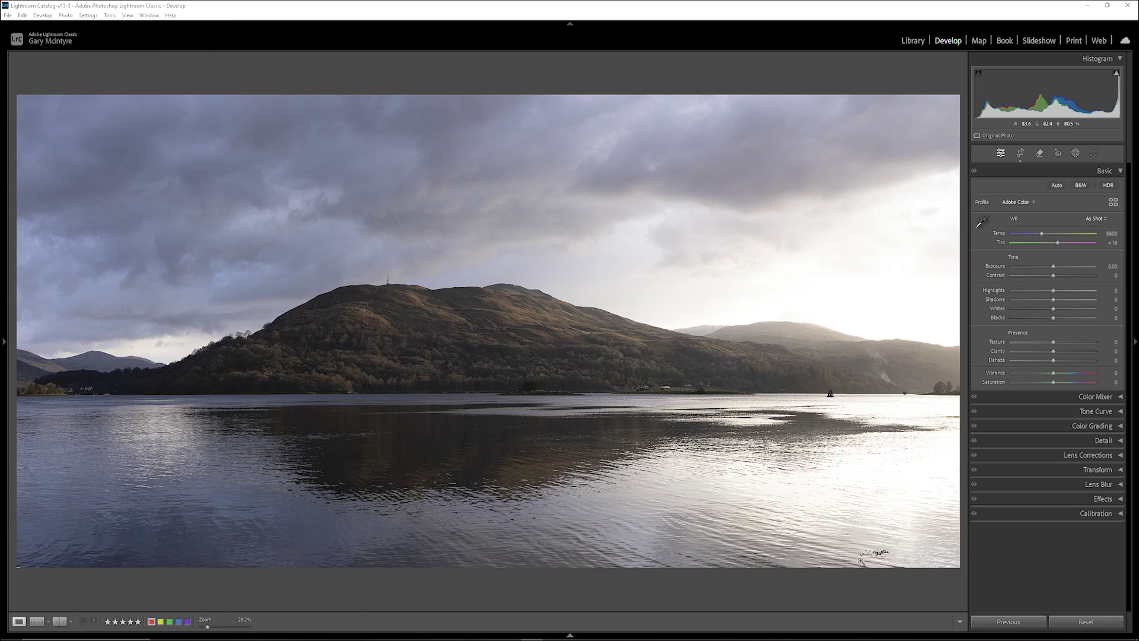
Step: Turn off spot visualization and heal the dark mark in the photo's lower-right water, sampling from nearby bright water
left_click(1039, 153)
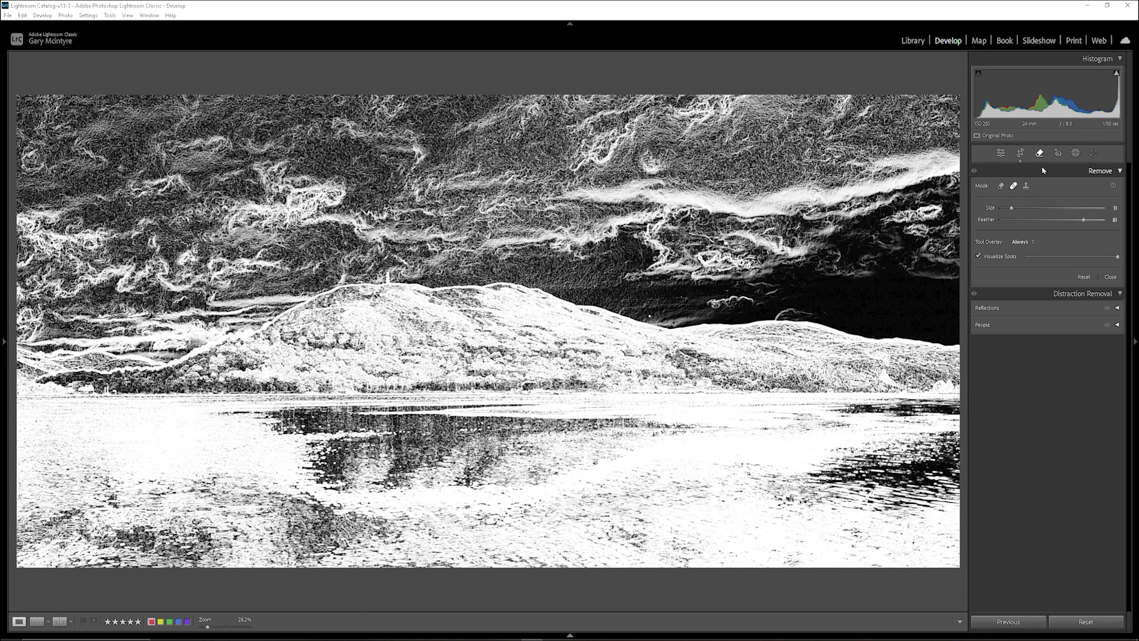
left_click(977, 256)
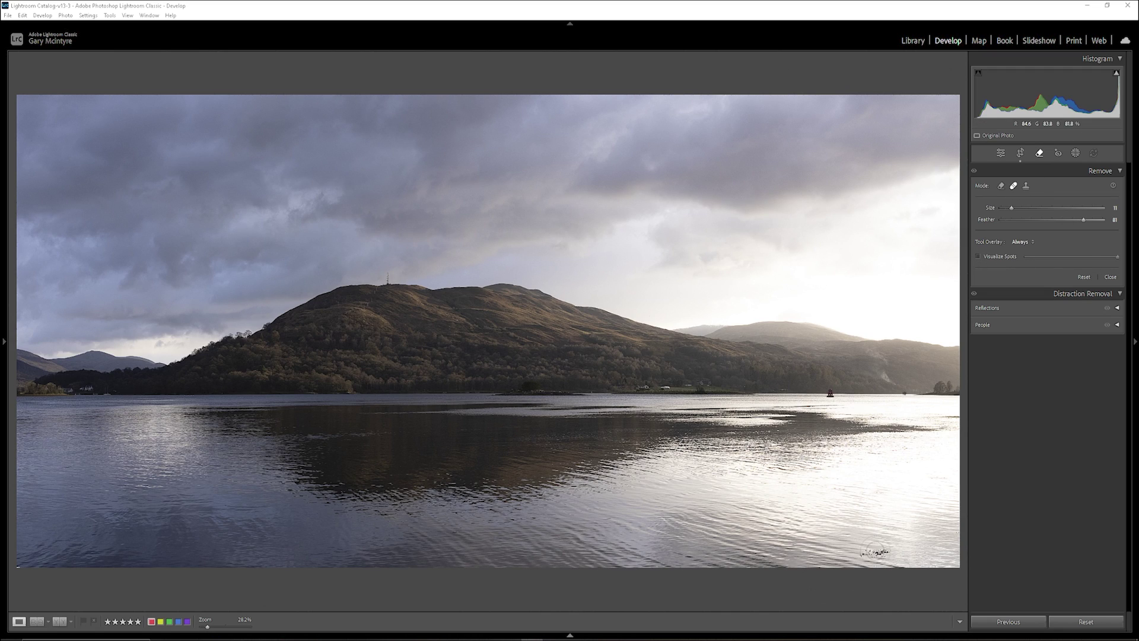
left_click_drag(886, 552, 863, 553)
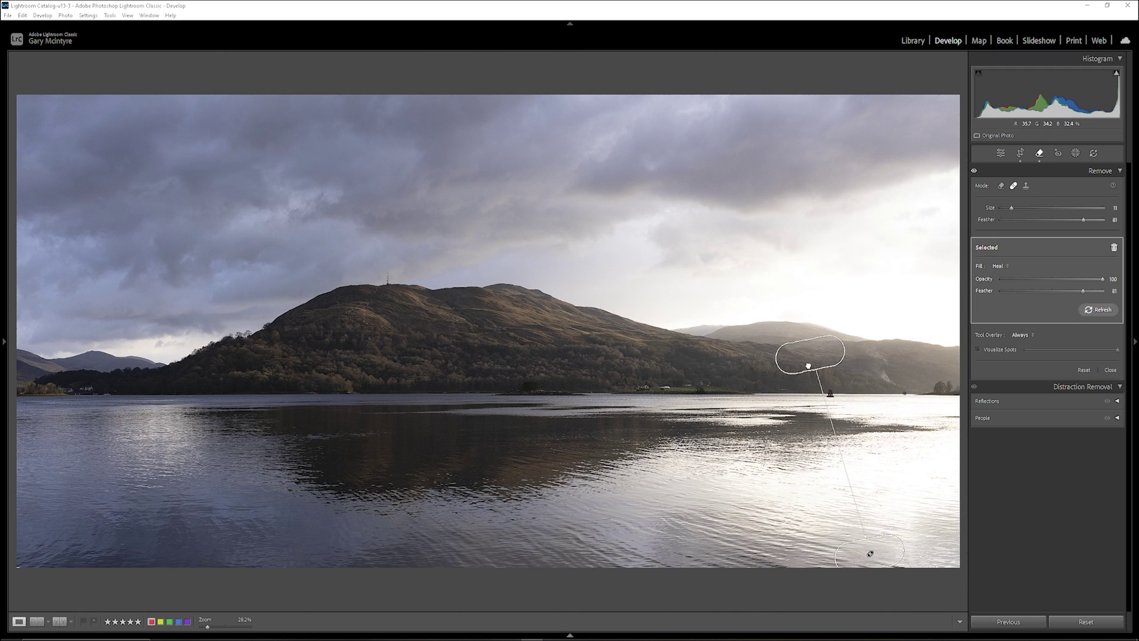
mouse_move(809, 363)
left_mouse_down()
mouse_move(734, 421)
mouse_move(782, 545)
left_mouse_up()
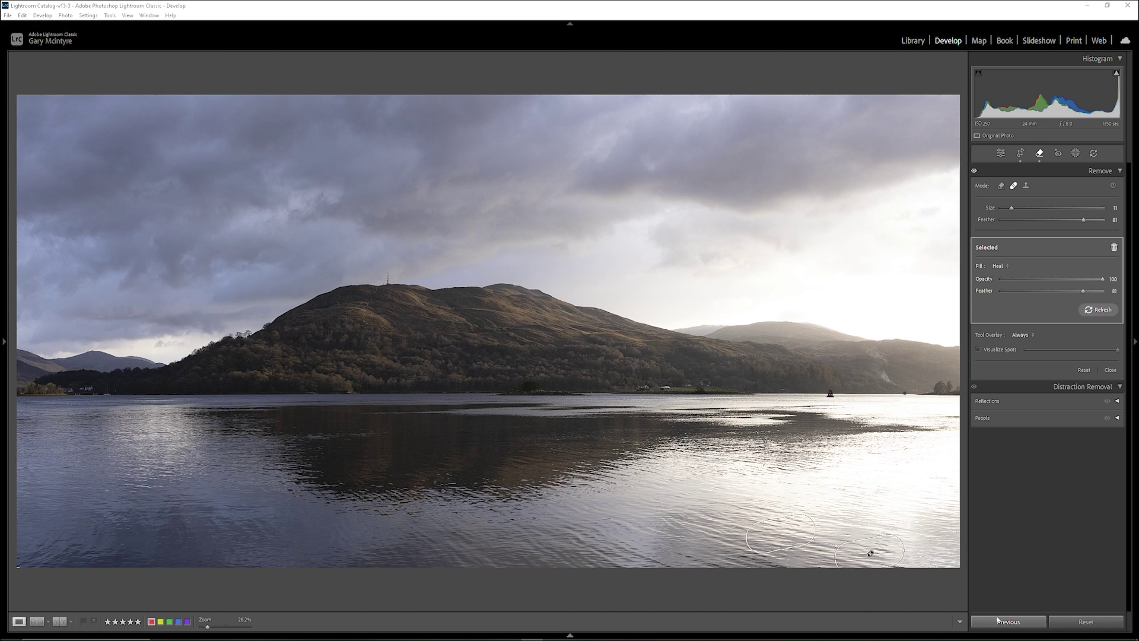
mouse_move(783, 536)
left_mouse_down()
mouse_move(783, 499)
mouse_move(745, 498)
left_mouse_up()
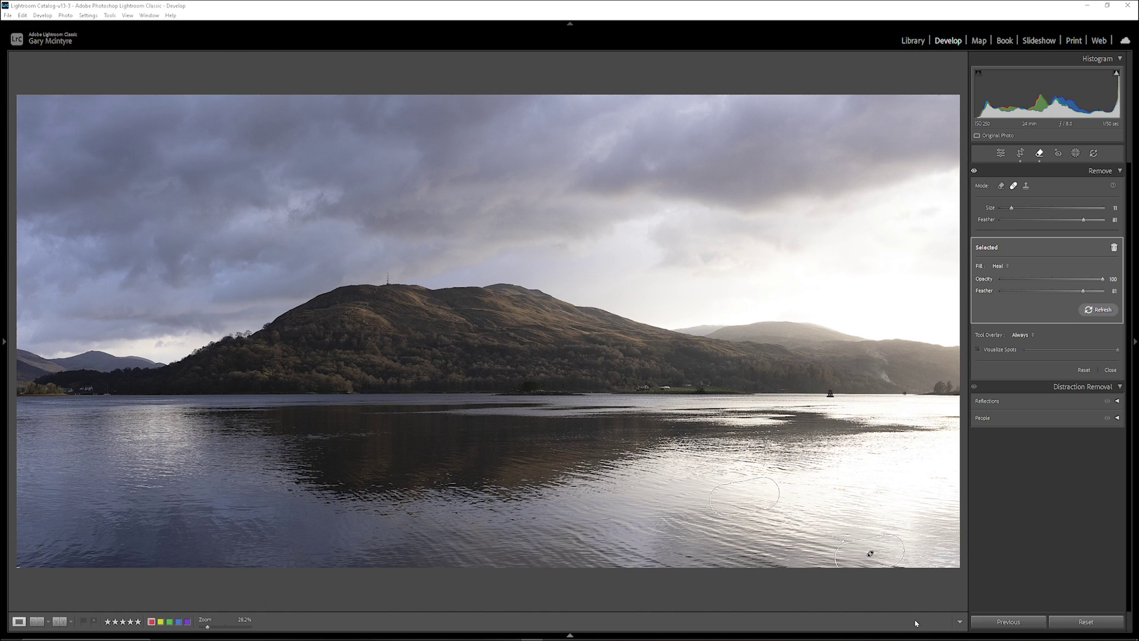
Step: Set Highlights to -95, Shadows to +35, Whites to -11 and Blacks to +3, and slightly warm the white balance temperature
left_click(1000, 153)
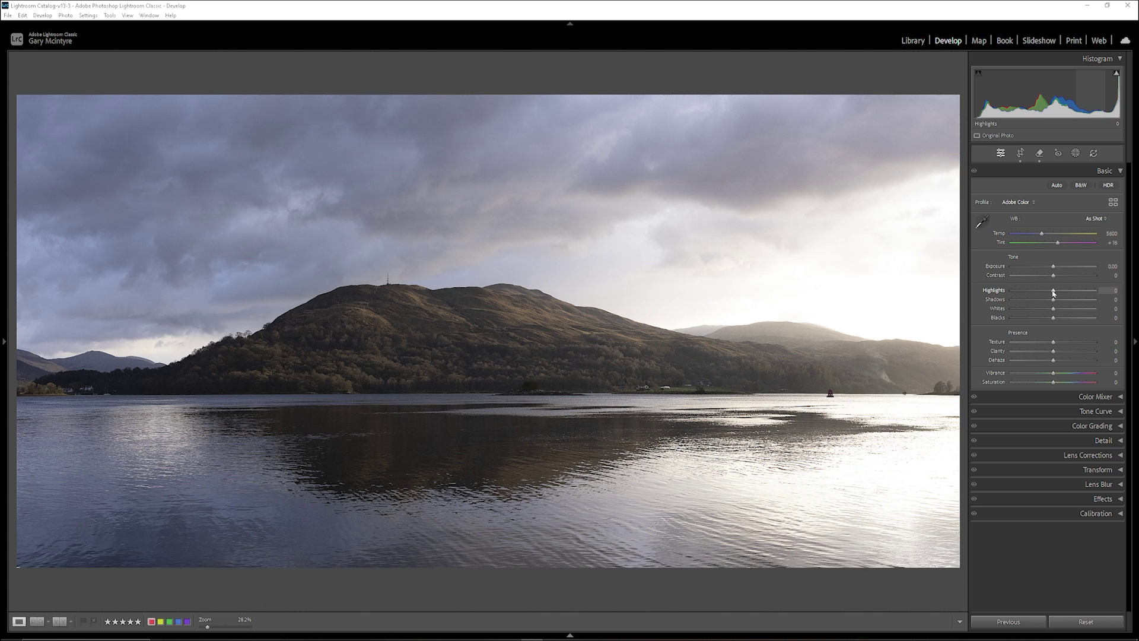
mouse_move(1053, 292)
left_mouse_down()
mouse_move(1014, 295)
mouse_move(1066, 299)
left_mouse_up()
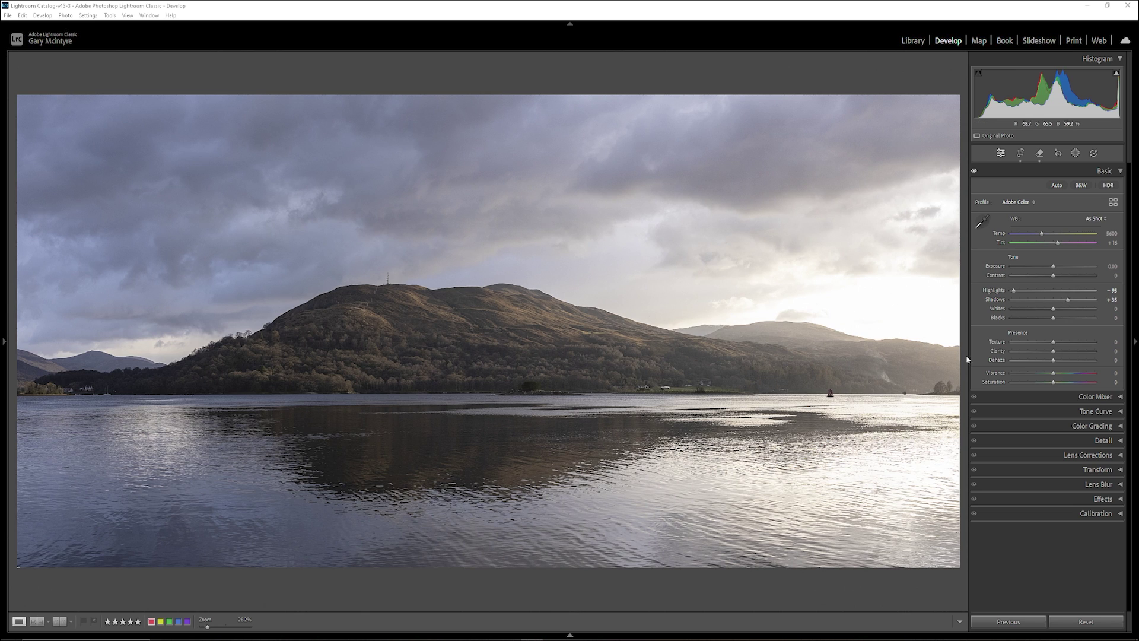
mouse_move(1052, 311)
left_mouse_down()
mouse_move(1023, 312)
mouse_move(1049, 309)
left_mouse_up()
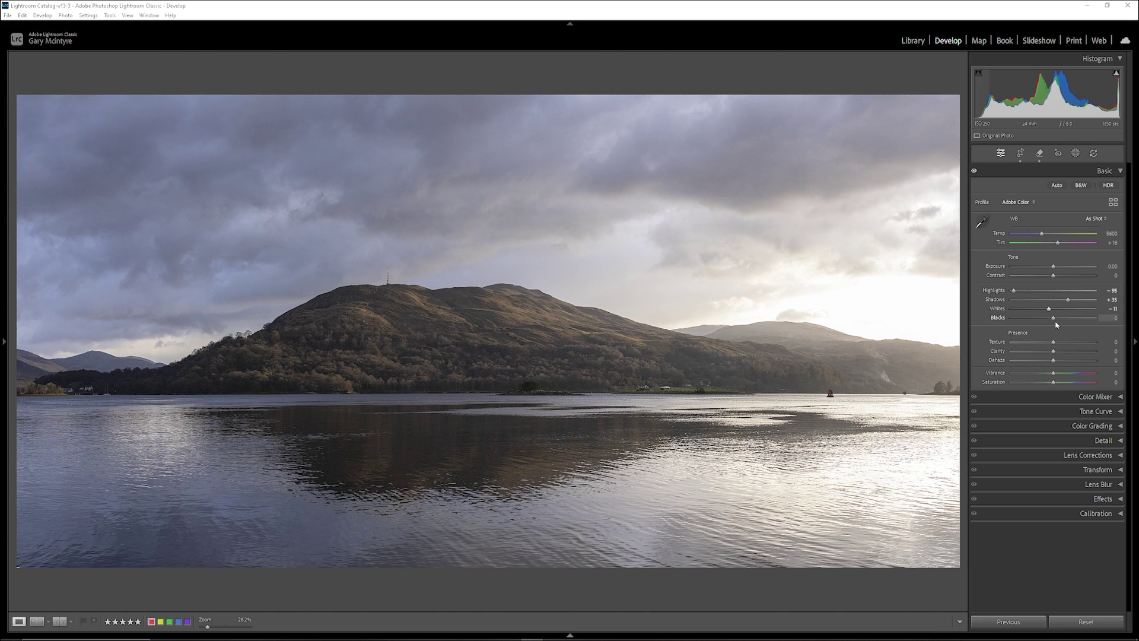
left_click_drag(1054, 320, 1056, 320)
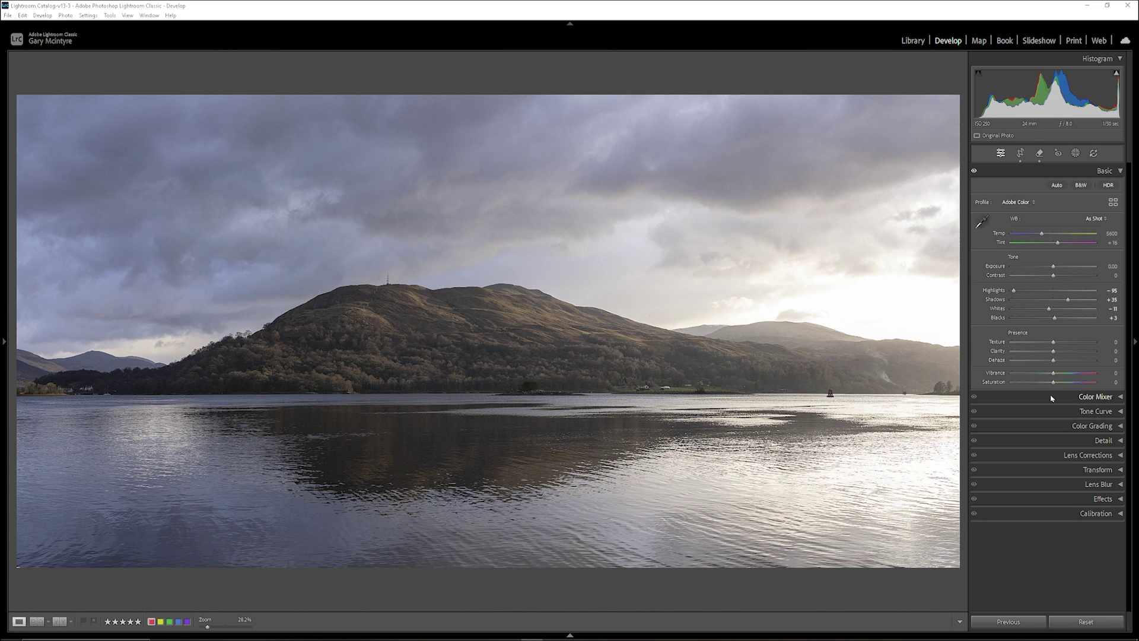
left_click_drag(1042, 235, 1045, 236)
Step: Color grade the midtones and highlights with a subtle yellow tint, using a hue of about 62 for the highlights
left_click(1120, 427)
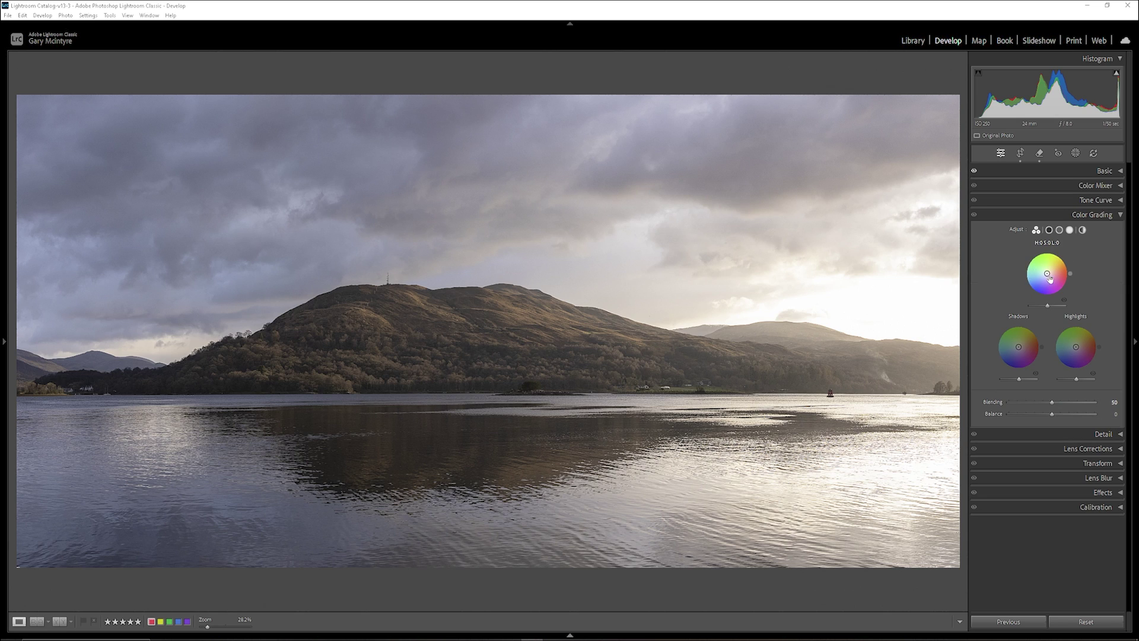
left_click_drag(1049, 279, 1059, 252)
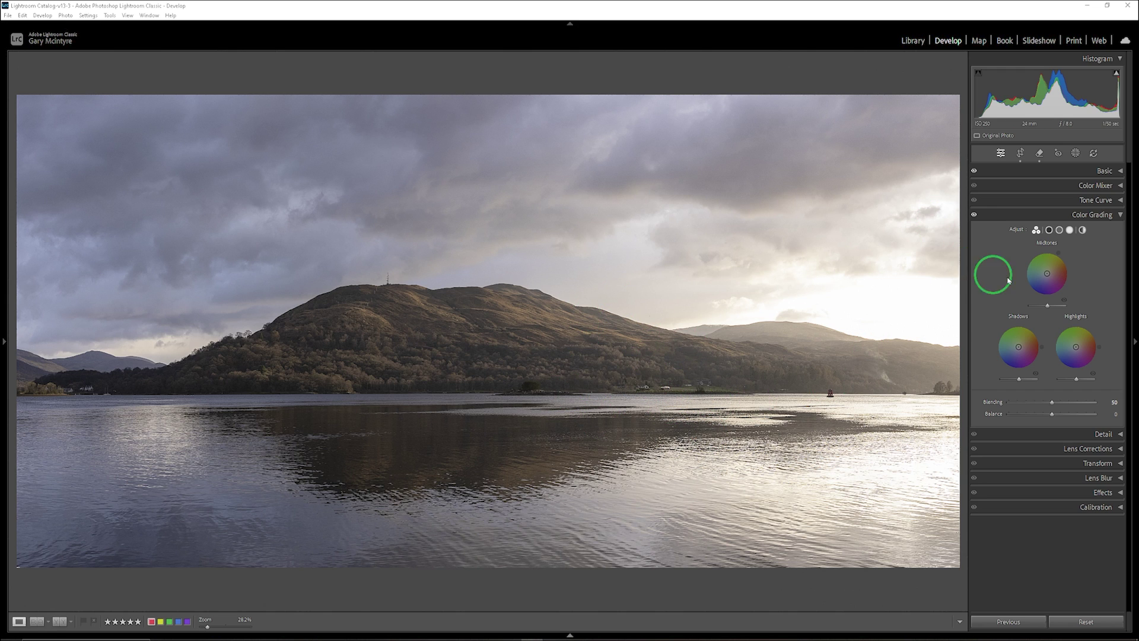
key("shift")
mouse_move(1053, 284)
left_mouse_down()
mouse_move(1053, 271)
mouse_move(1053, 282)
left_mouse_up()
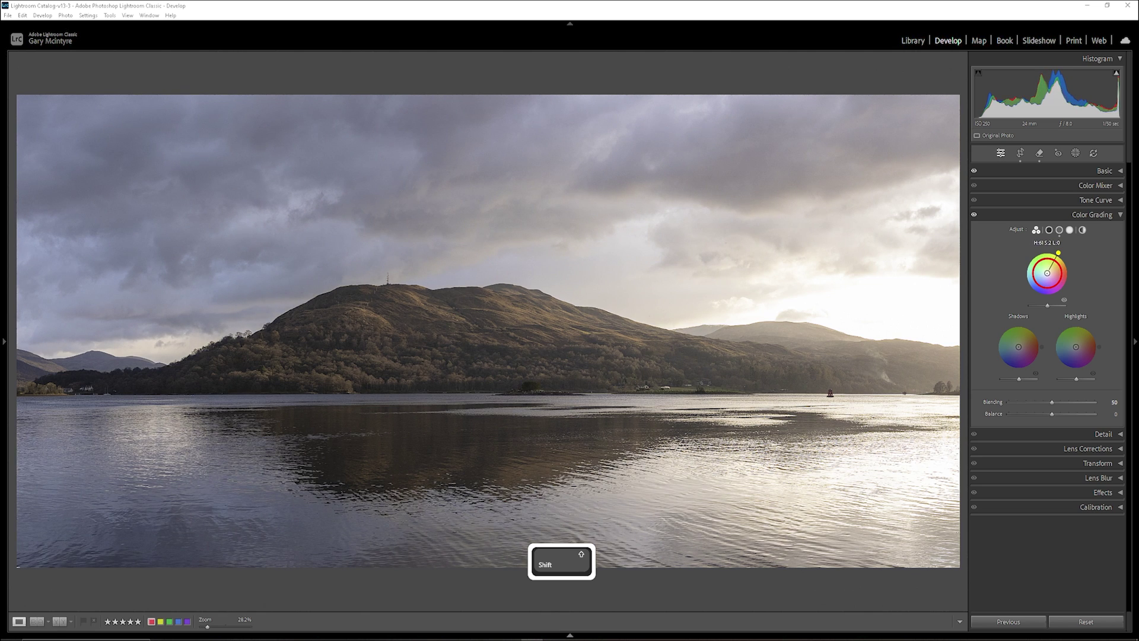
left_click_drag(1053, 282, 1053, 280)
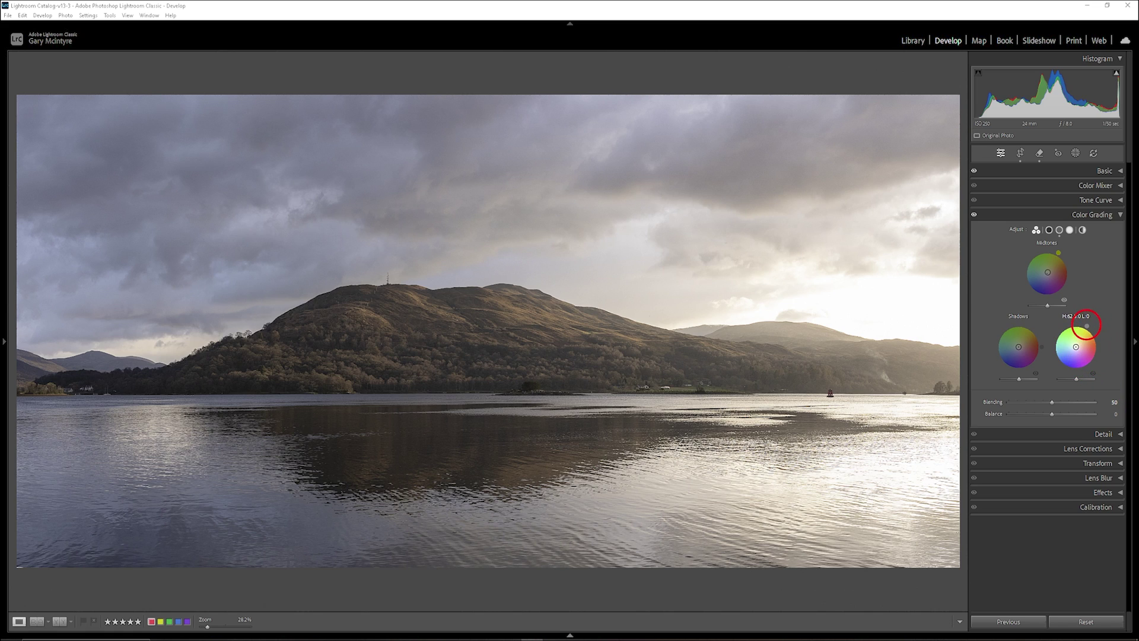
left_click_drag(1090, 330, 1077, 345)
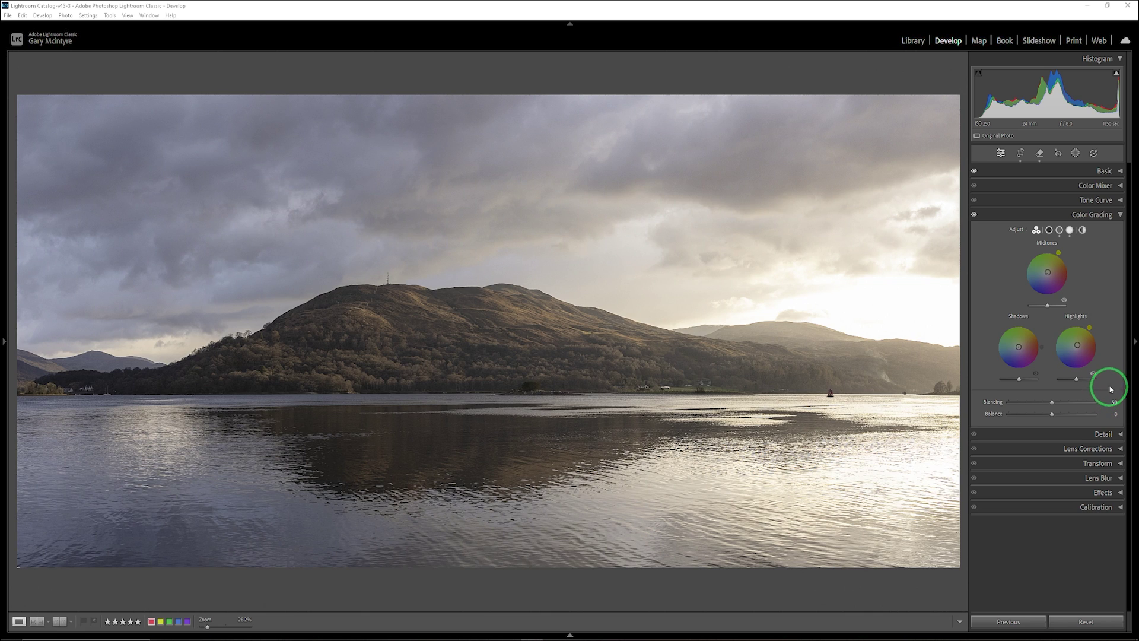
left_click(1107, 214)
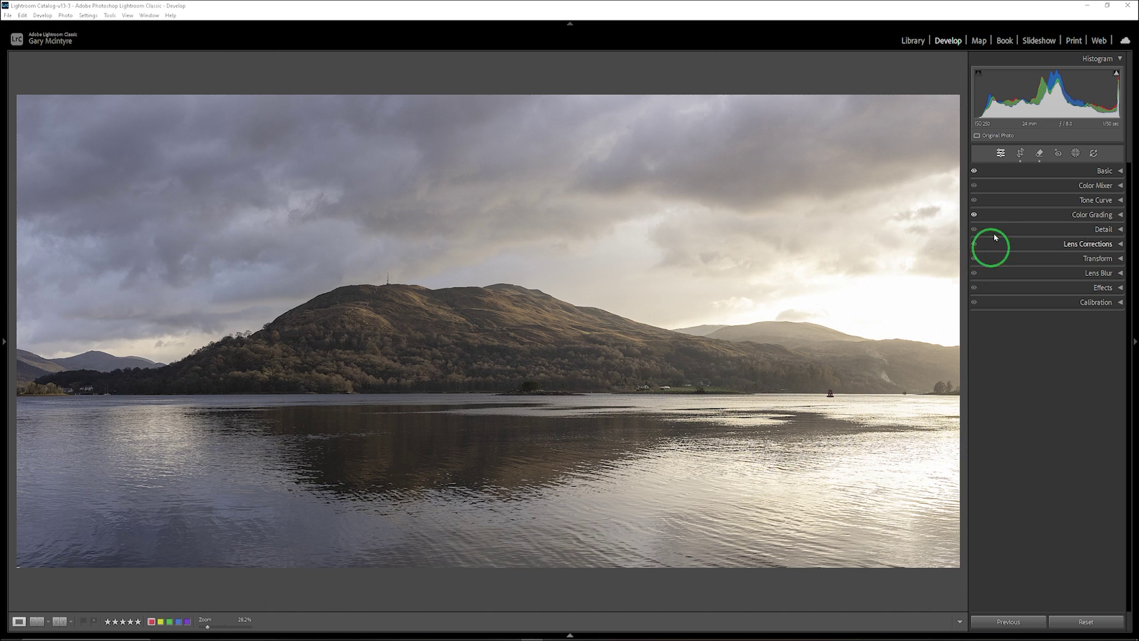
Step: Create a Select Sky mask on the panorama and check its coverage with the red overlay, leaving the overlay off
left_click(1076, 153)
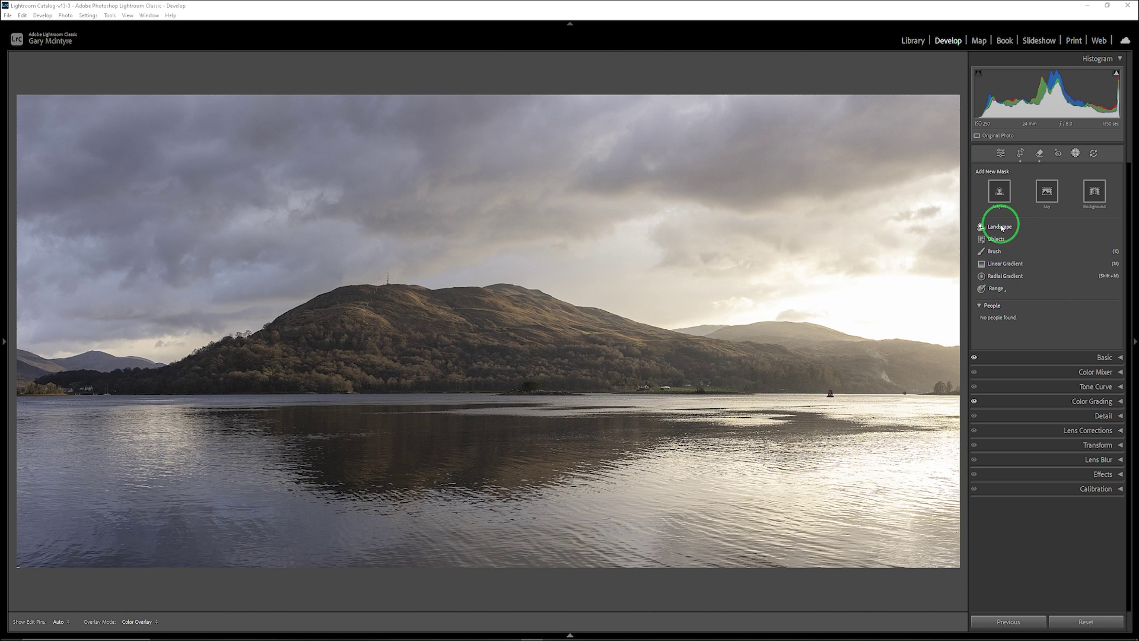
left_click(1047, 193)
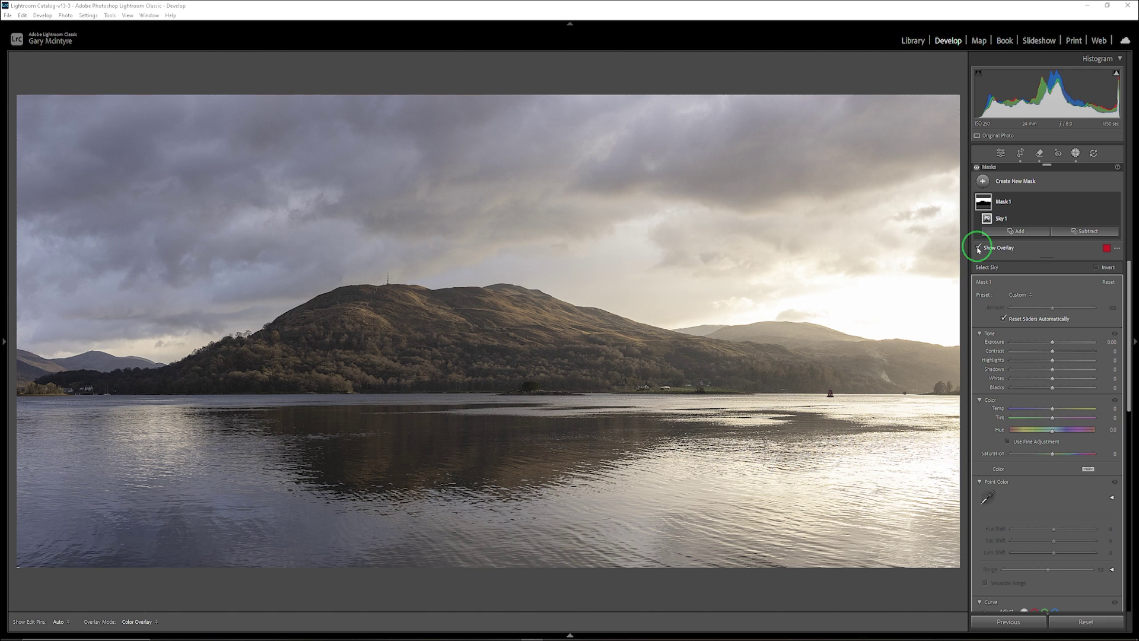
left_click(979, 248)
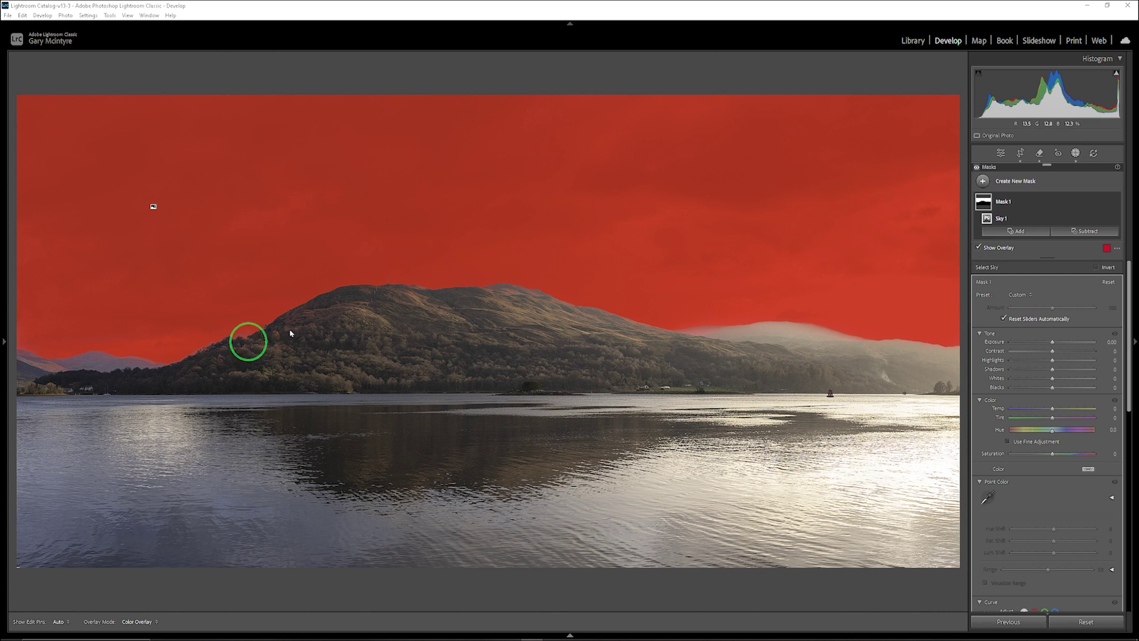
left_click(978, 247)
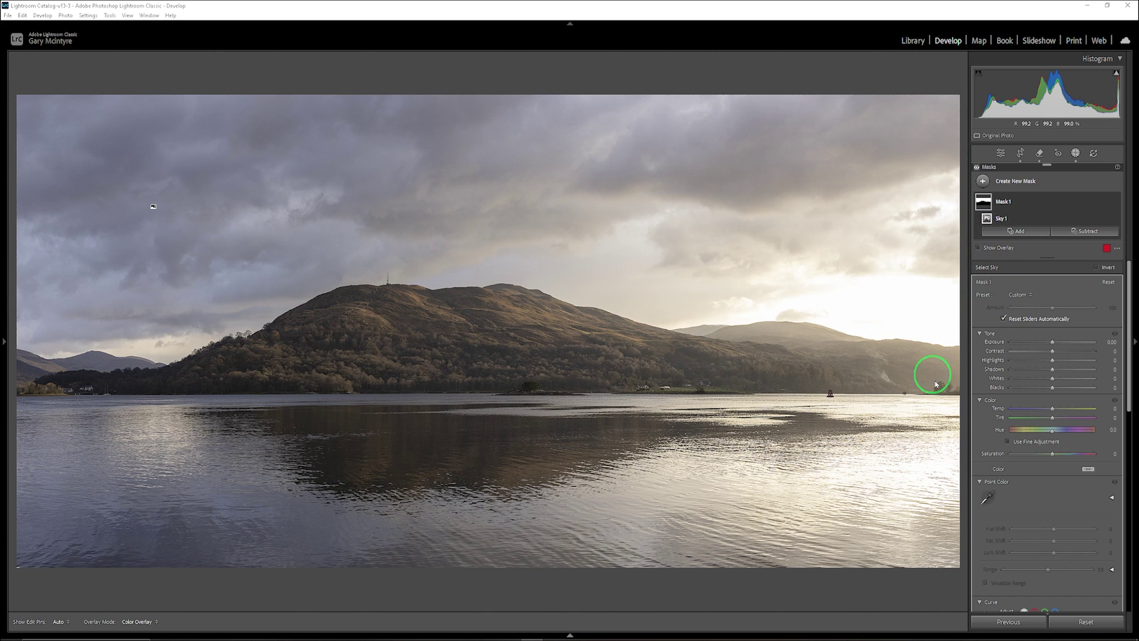
Step: Set the sky mask's Exposure to -0.17, Contrast to 11, Highlights to -13 and Temp to -15, and slightly lower its Shadows
left_click_drag(1051, 342, 1056, 352)
left_click(1051, 352)
left_click(1052, 360)
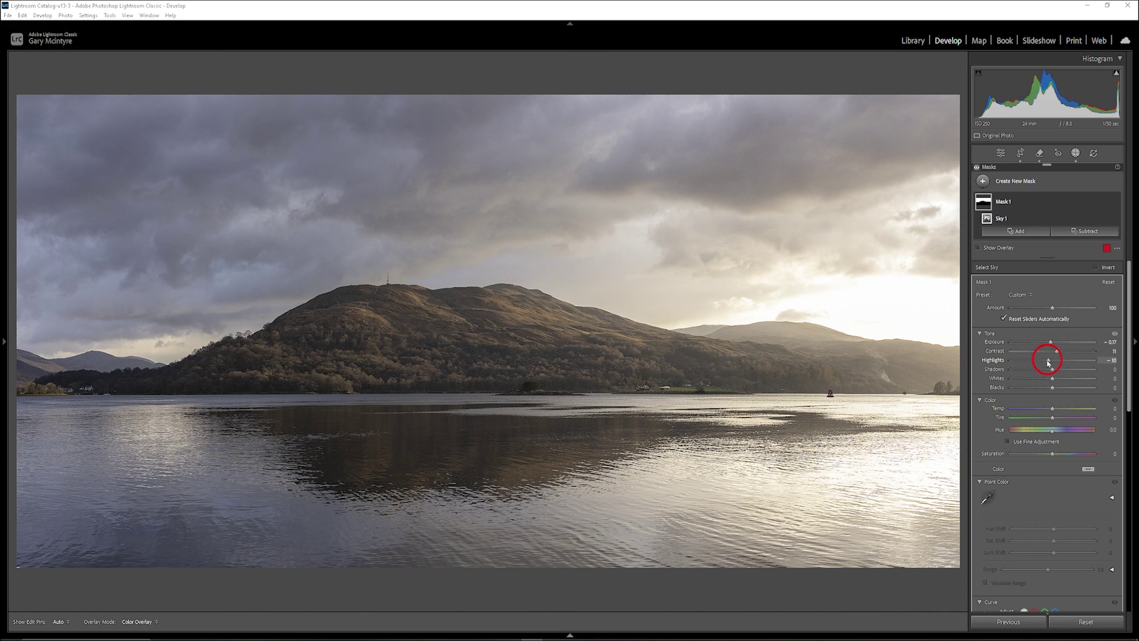
left_click_drag(1047, 362, 1047, 362)
left_click_drag(1052, 372, 1049, 375)
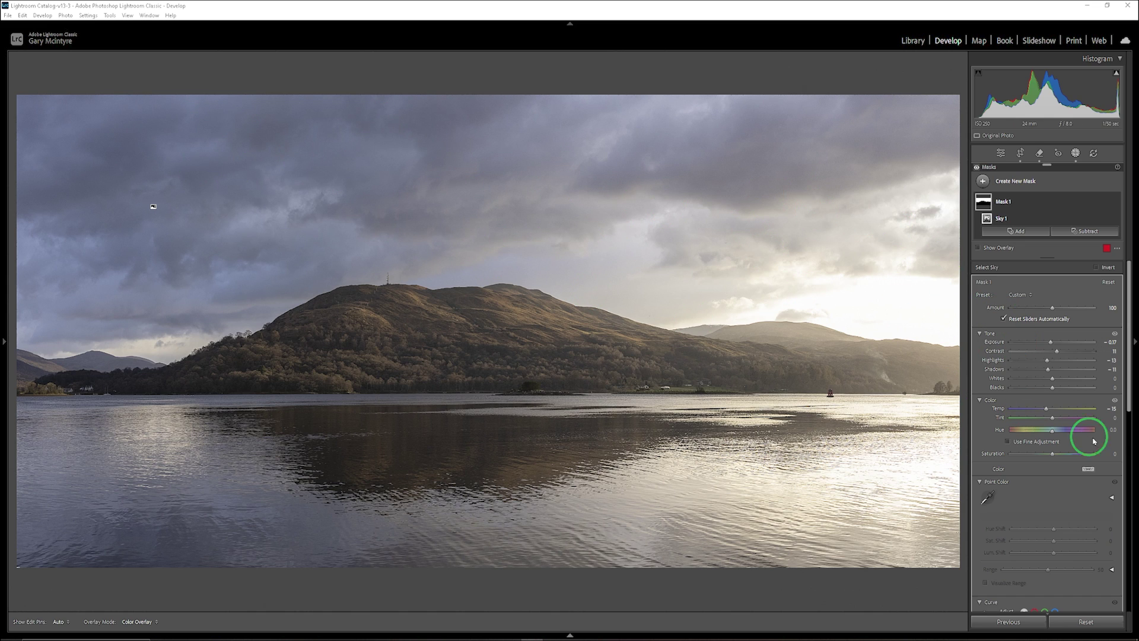
left_click(1053, 418)
Step: Bring out detail in the sky mask's clouds with Texture at 17 and Clarity at 28
scroll(1064, 463, "down", 3)
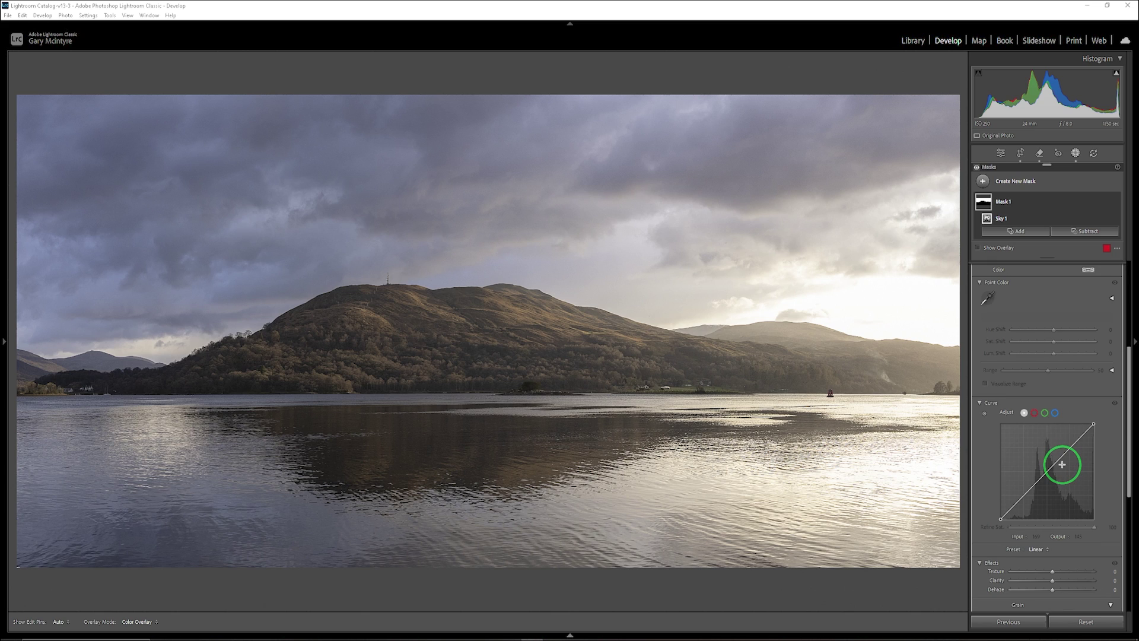
left_click(1053, 571)
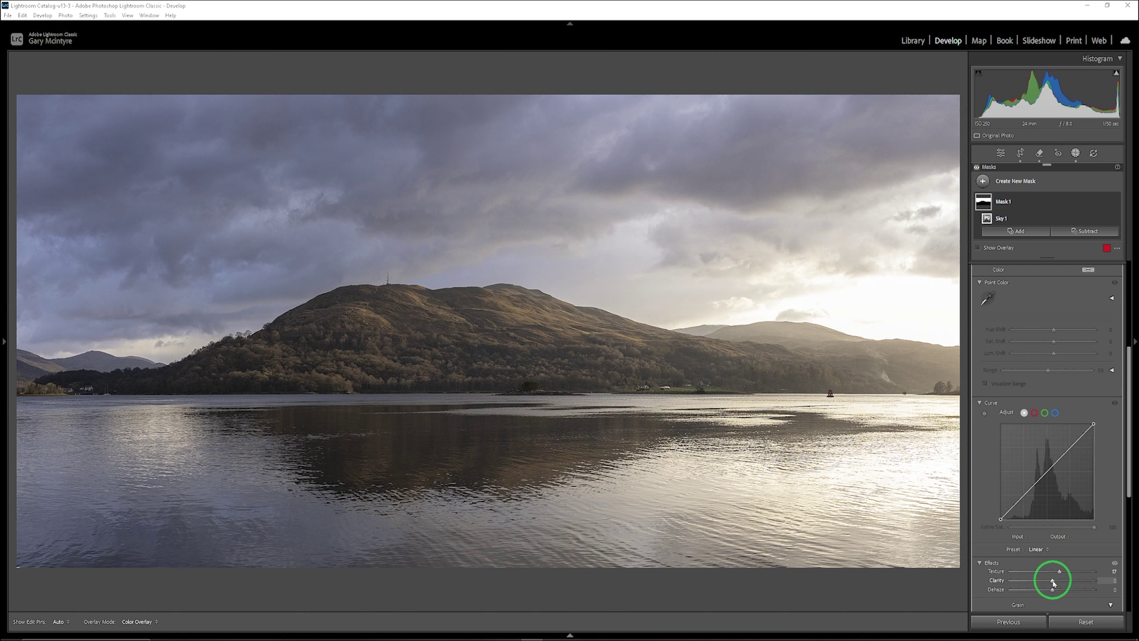
left_click(1052, 582)
left_click_drag(1052, 582, 1059, 583)
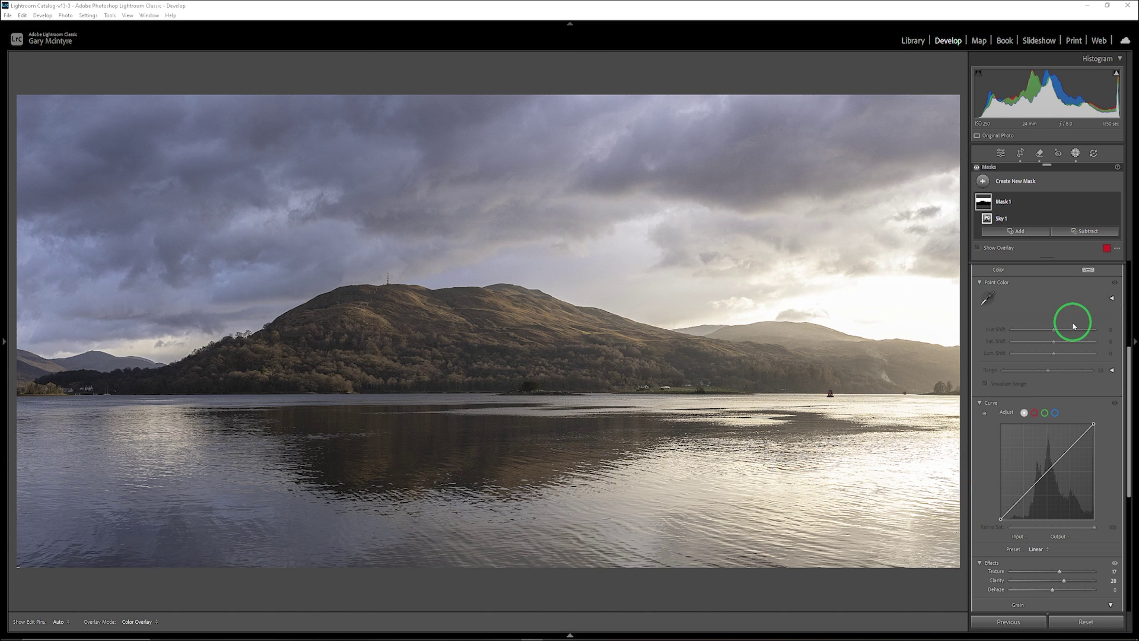
Step: Create a linear gradient mask over the water, running from near the photo's lower edge up to the far shoreline
left_click(982, 182)
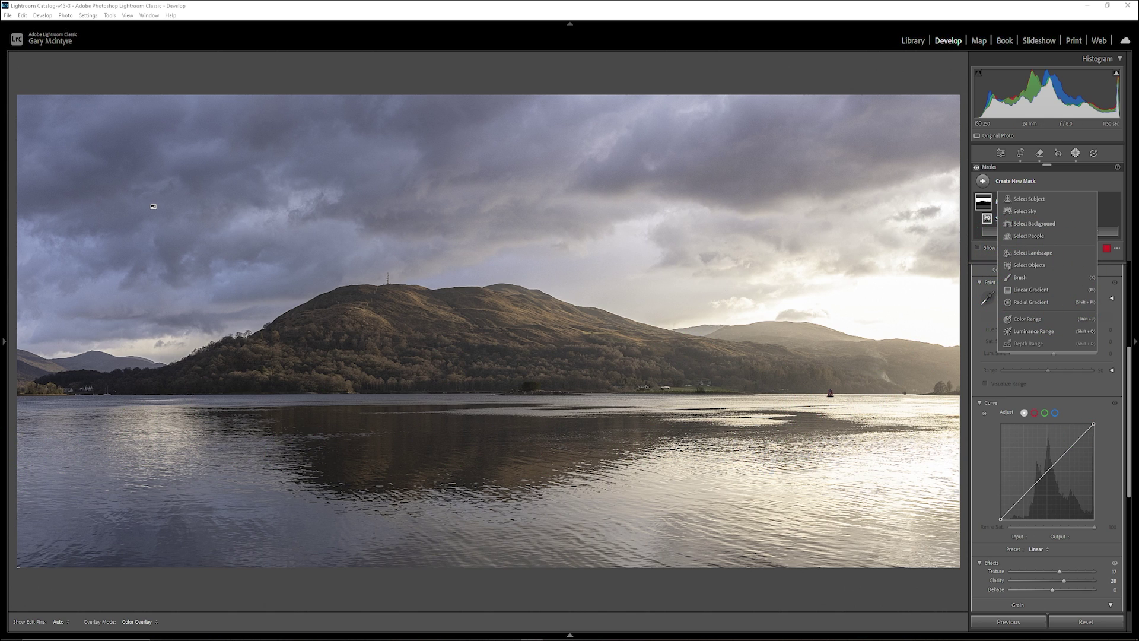
left_click(1047, 288)
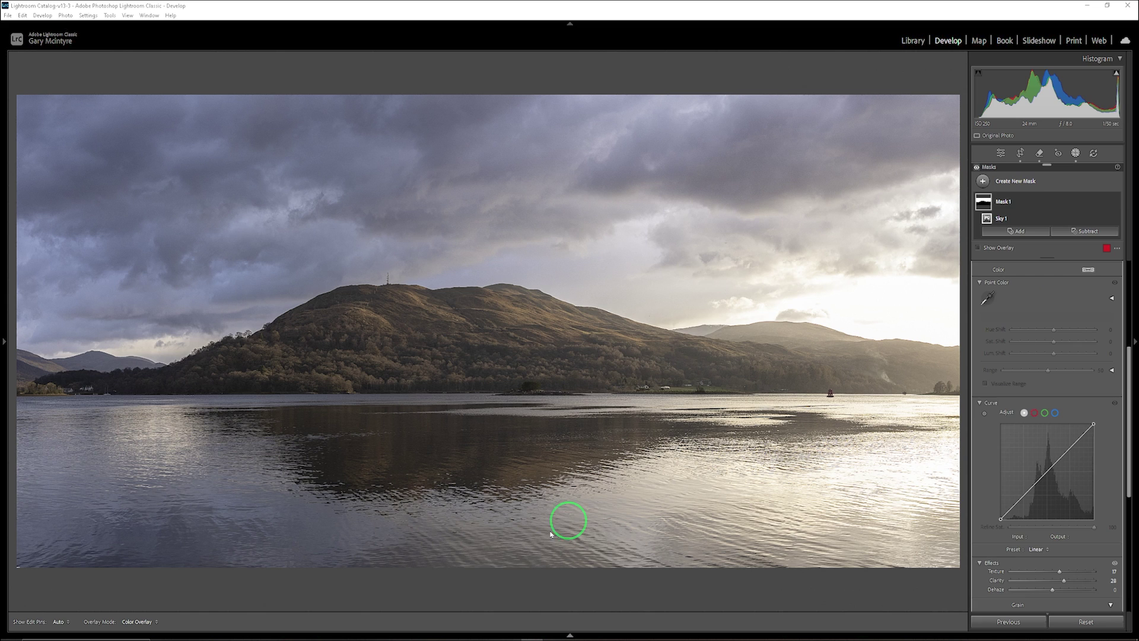
left_click_drag(501, 555, 499, 391)
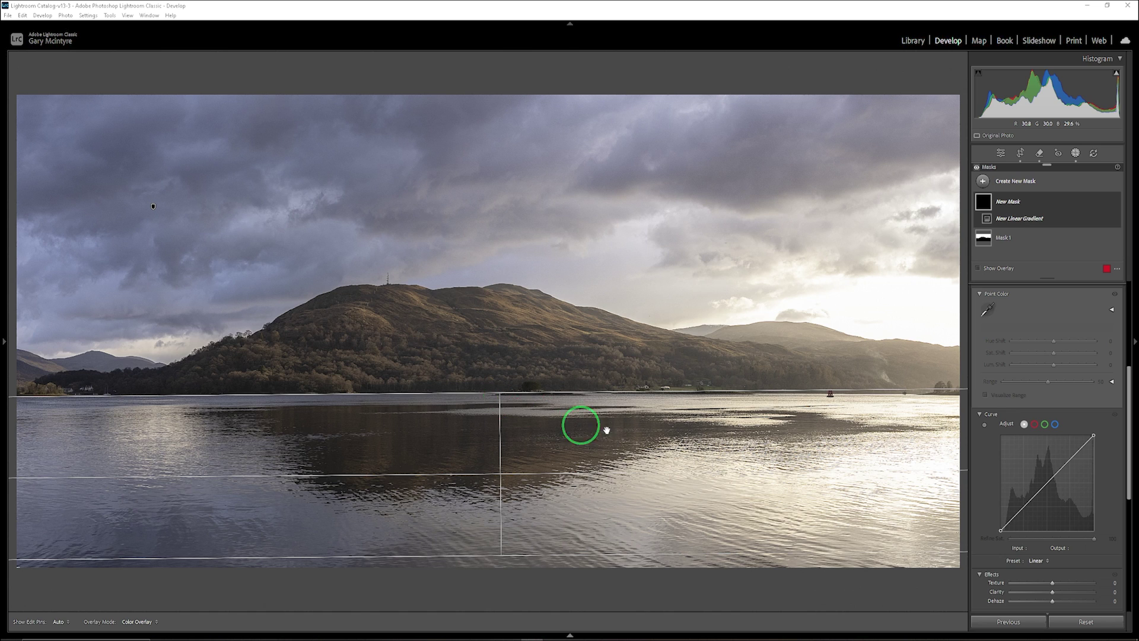
Step: Set the water gradient's Exposure to -0.47, Contrast to 6, Highlights to 2 and Shadows to 26
scroll(1107, 398, "down", 5)
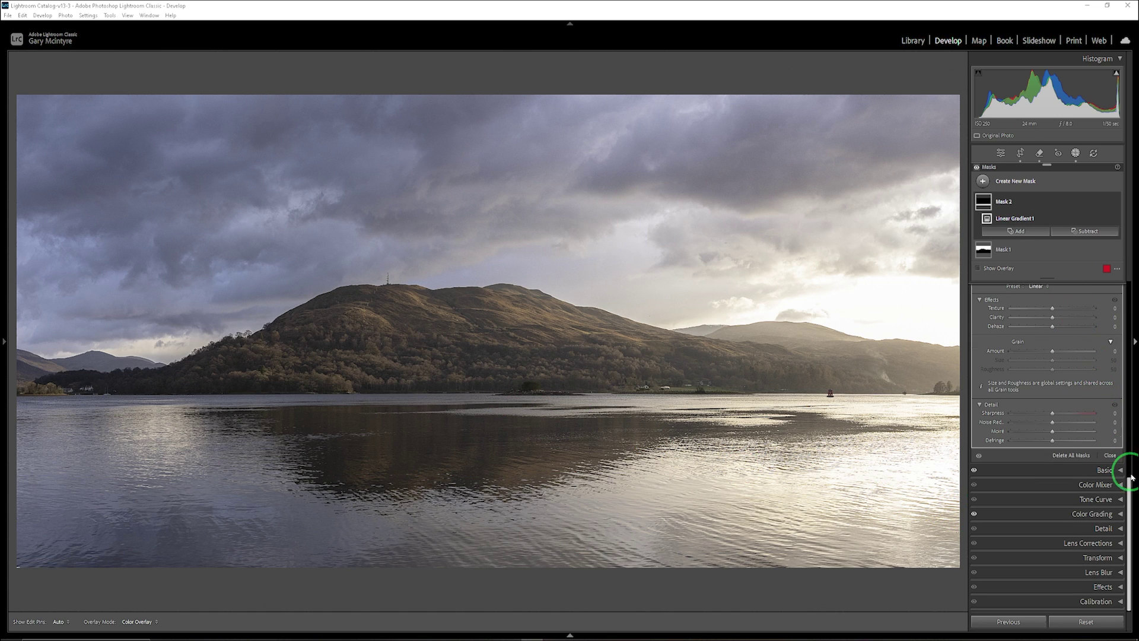
left_click_drag(1129, 478, 1135, 251)
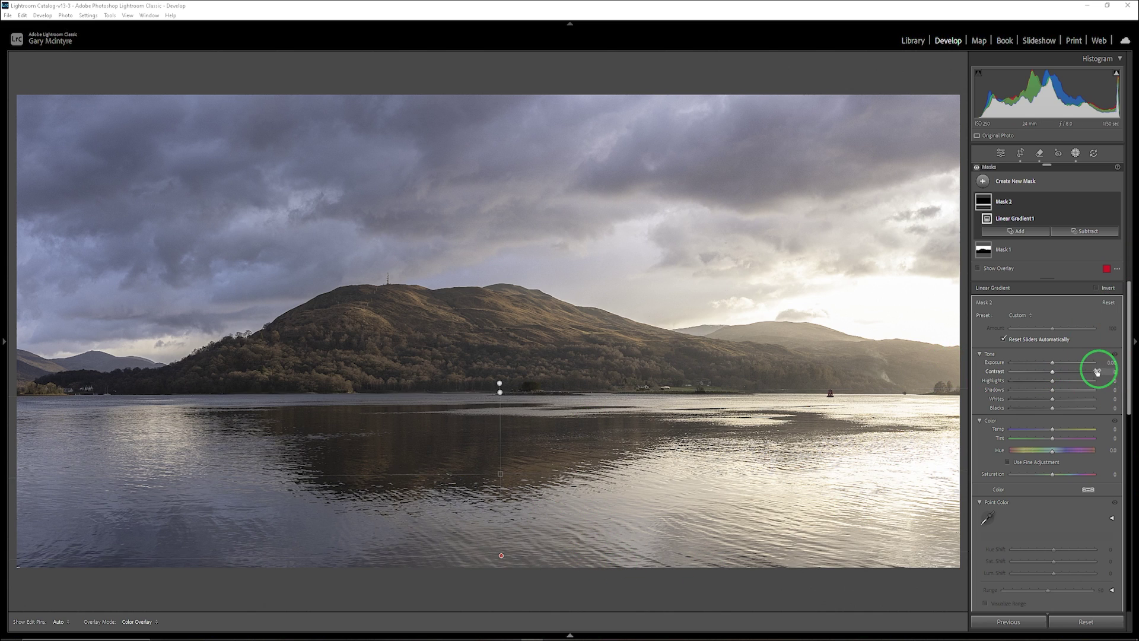
left_click(1053, 363)
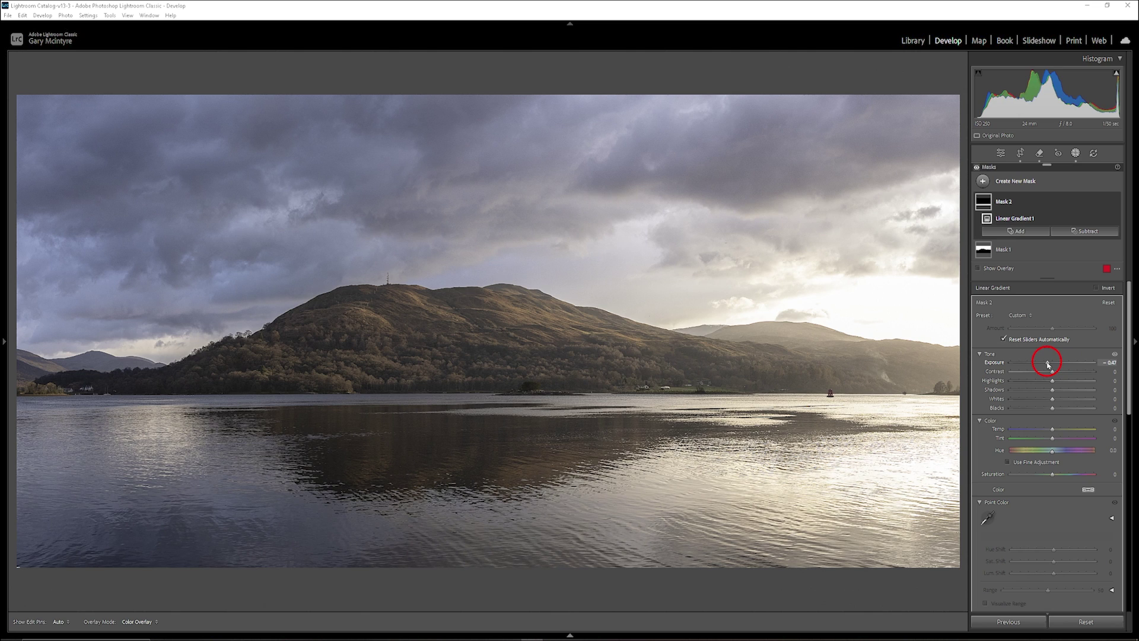
left_click_drag(1048, 364, 1049, 372)
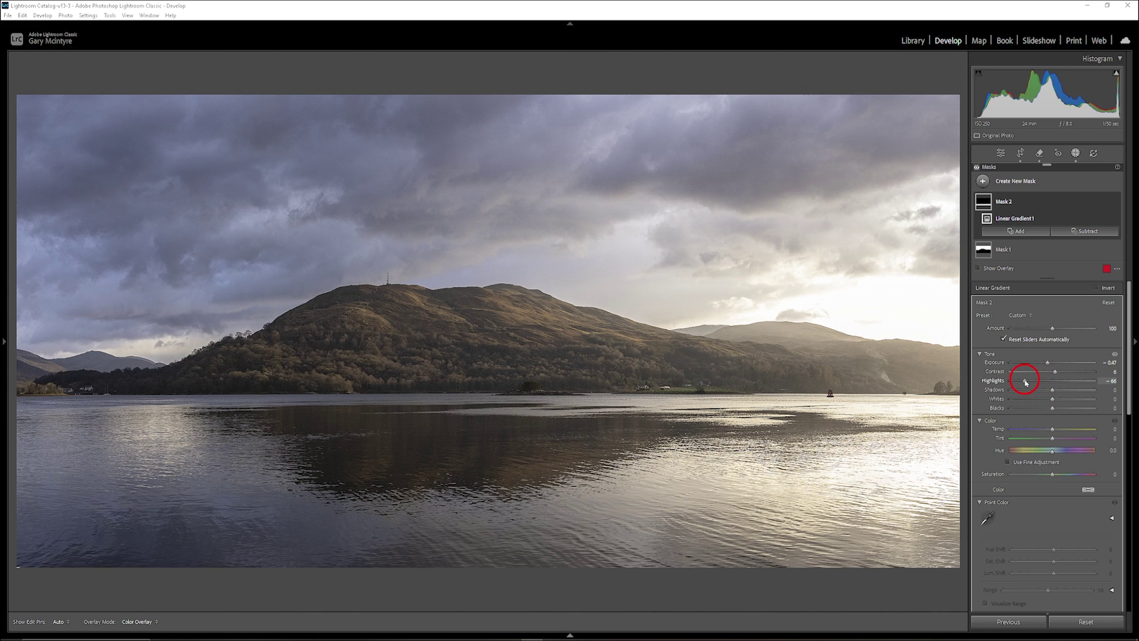
mouse_move(1064, 382)
left_mouse_down()
mouse_move(1046, 381)
mouse_move(1062, 390)
left_mouse_up()
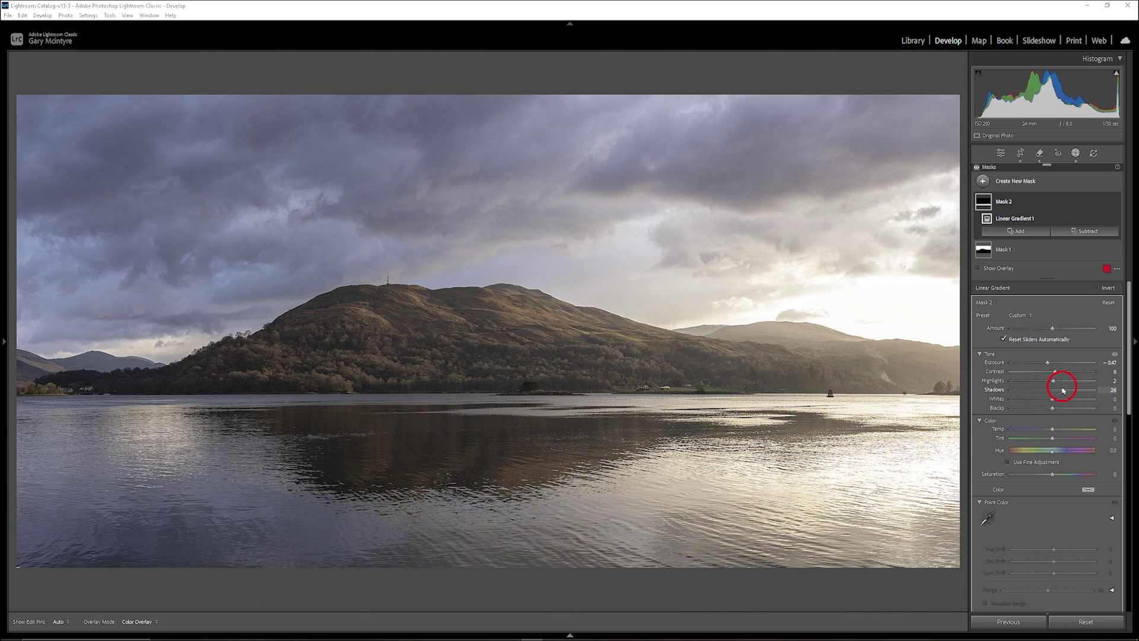
left_click_drag(1063, 389, 1062, 391)
scroll(1075, 509, "down", 2)
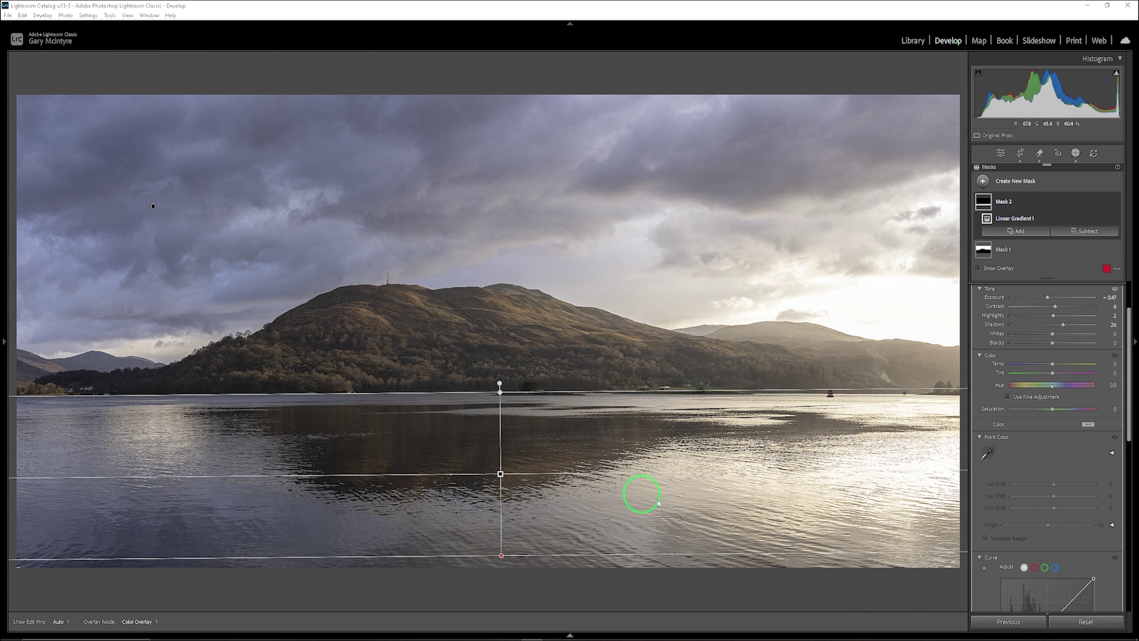
Step: Create a Select Landscape mask of the mountains with Temp at 12, Contrast at 22, Shadows at 15 and Blacks at -4
left_click(984, 181)
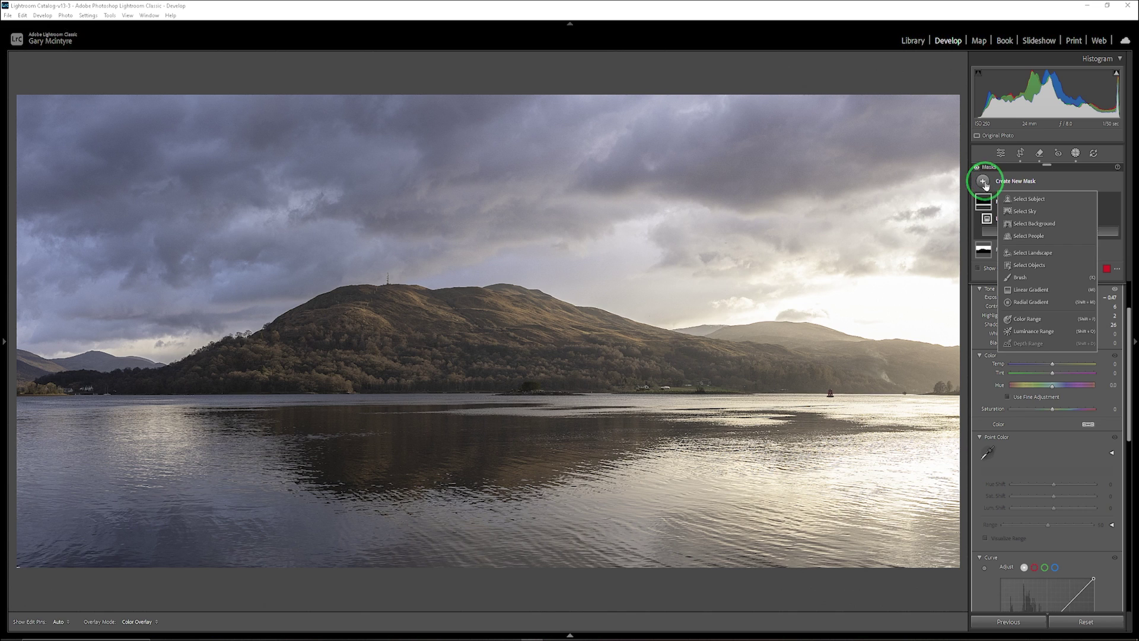
left_click(1030, 289)
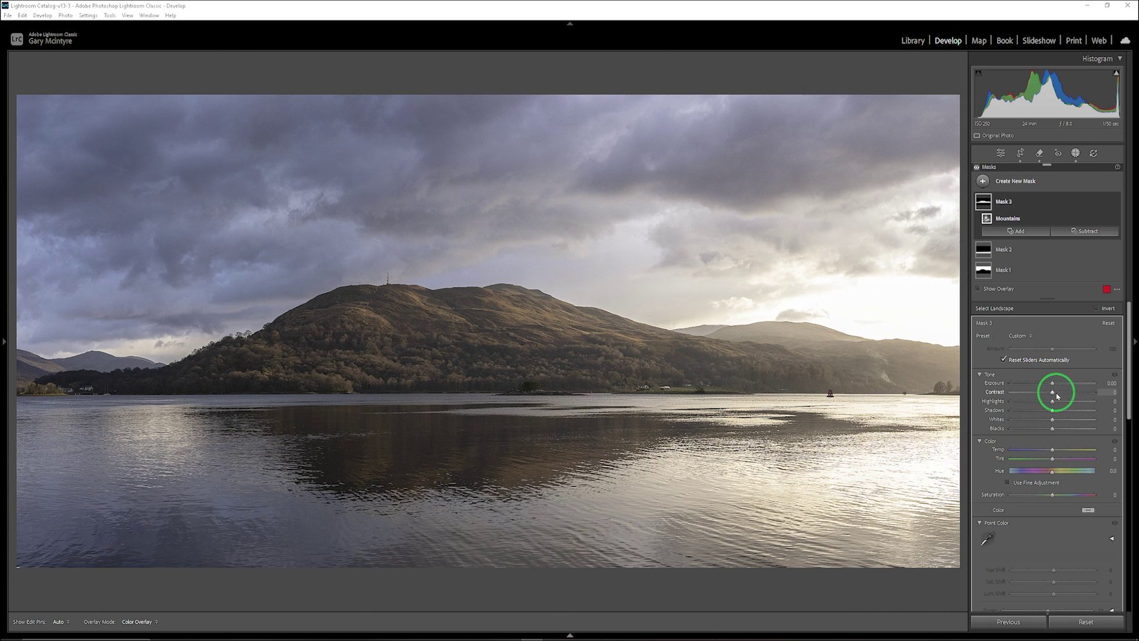
left_click(1052, 451)
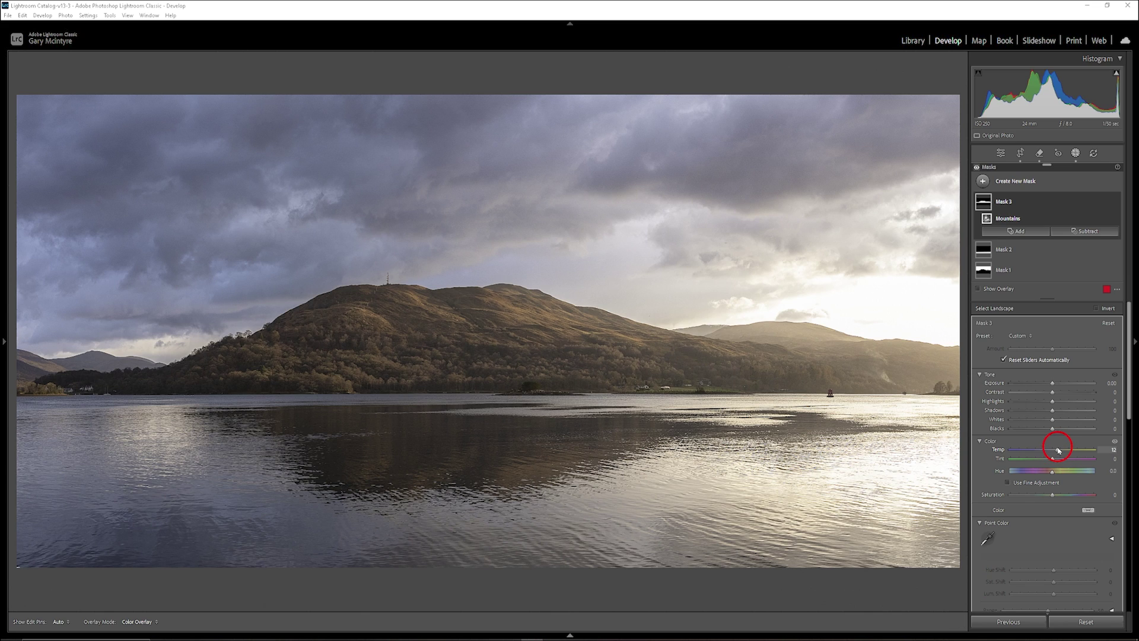
left_click_drag(1059, 451, 1060, 449)
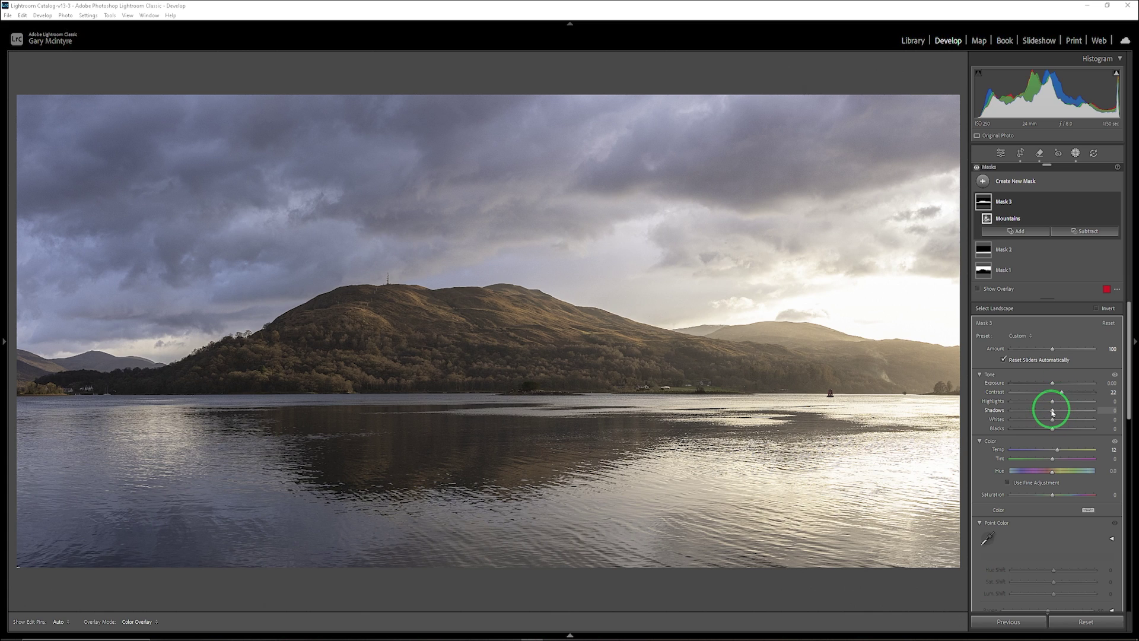
left_click_drag(1054, 413, 1061, 412)
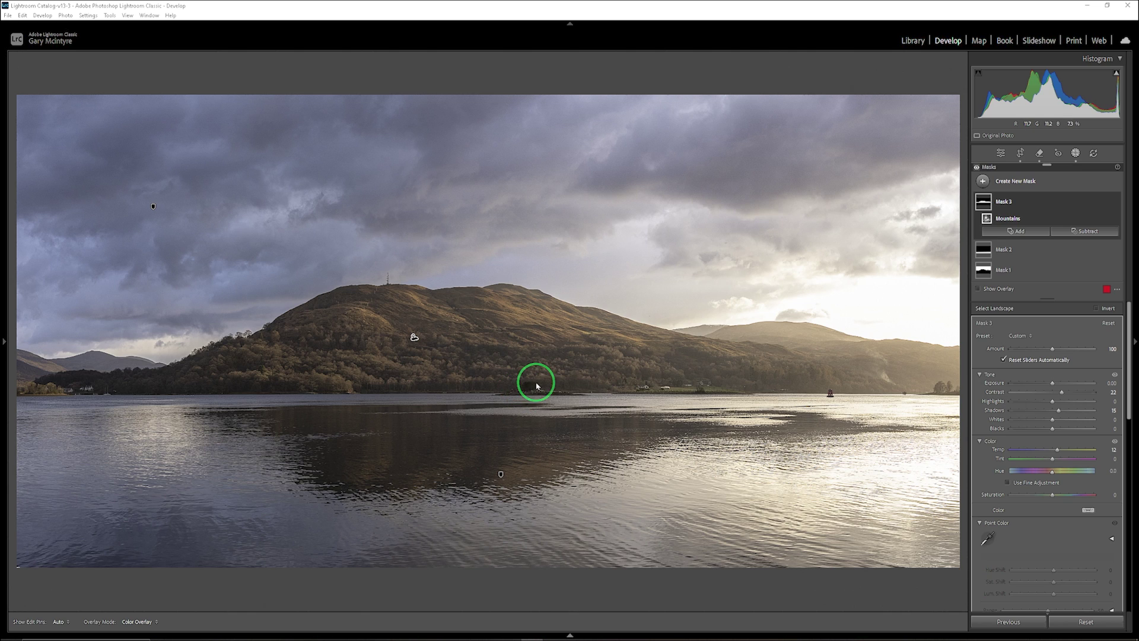
left_click(1052, 431)
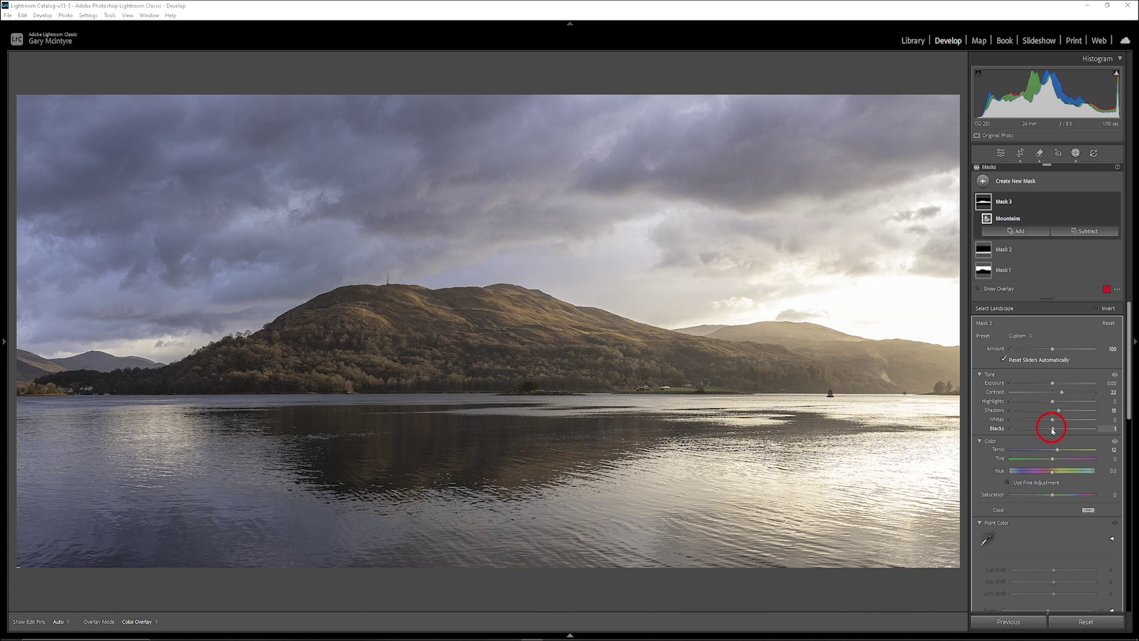
left_click_drag(1048, 429, 1047, 429)
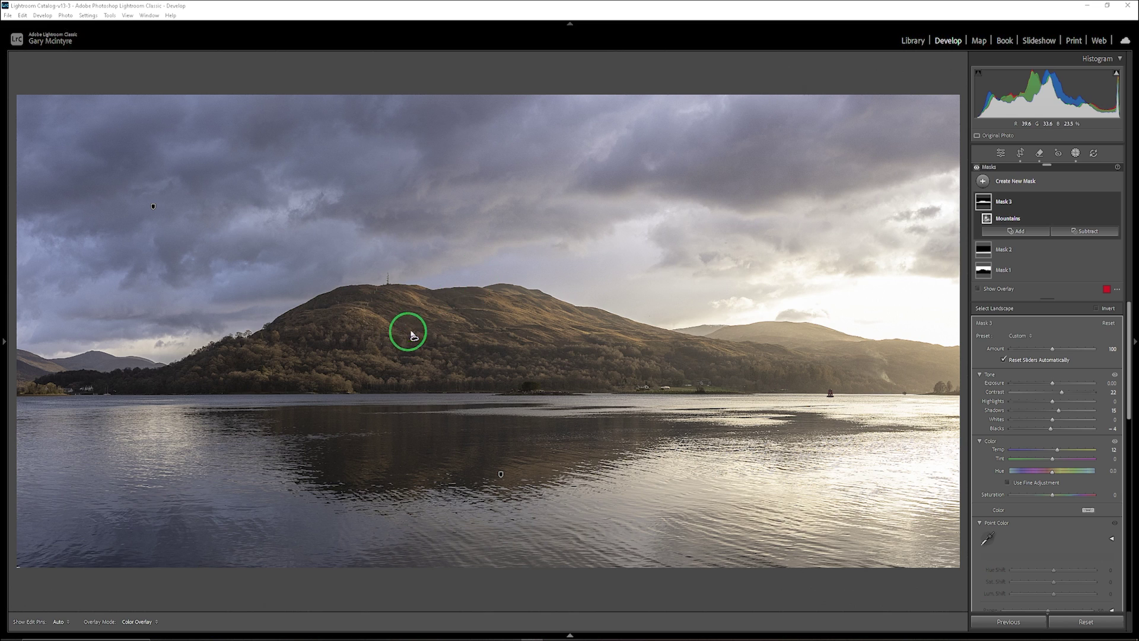
Step: Create a luminance range mask sampled from the sunlit hillside and narrow its range to 24/35–51/51, checking it with the overlay shown
left_click(982, 182)
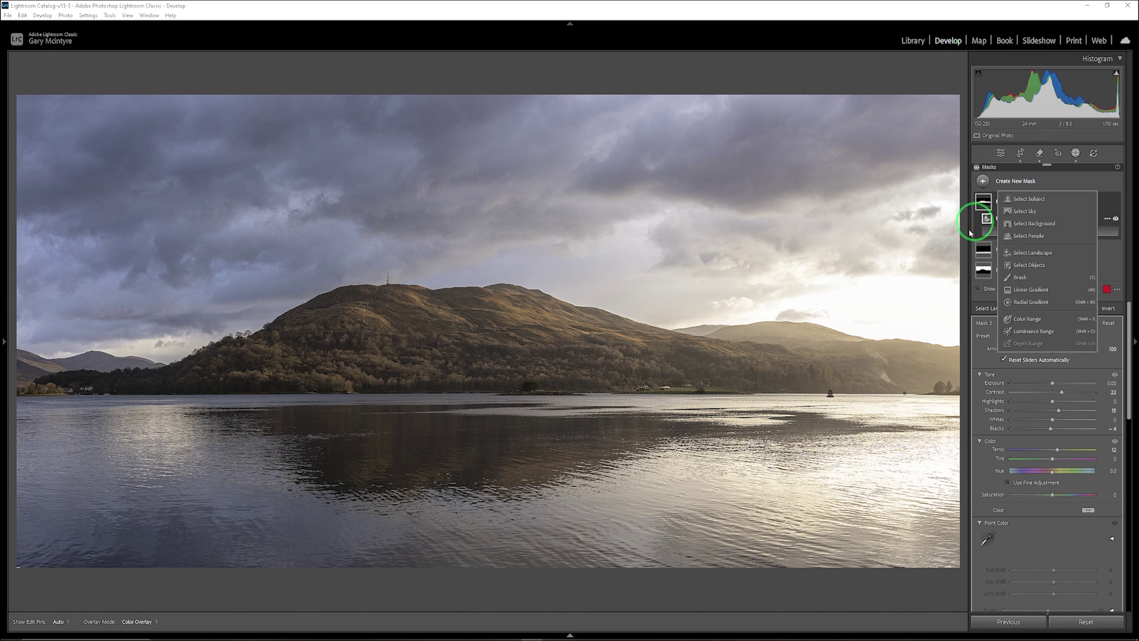
left_click(1032, 323)
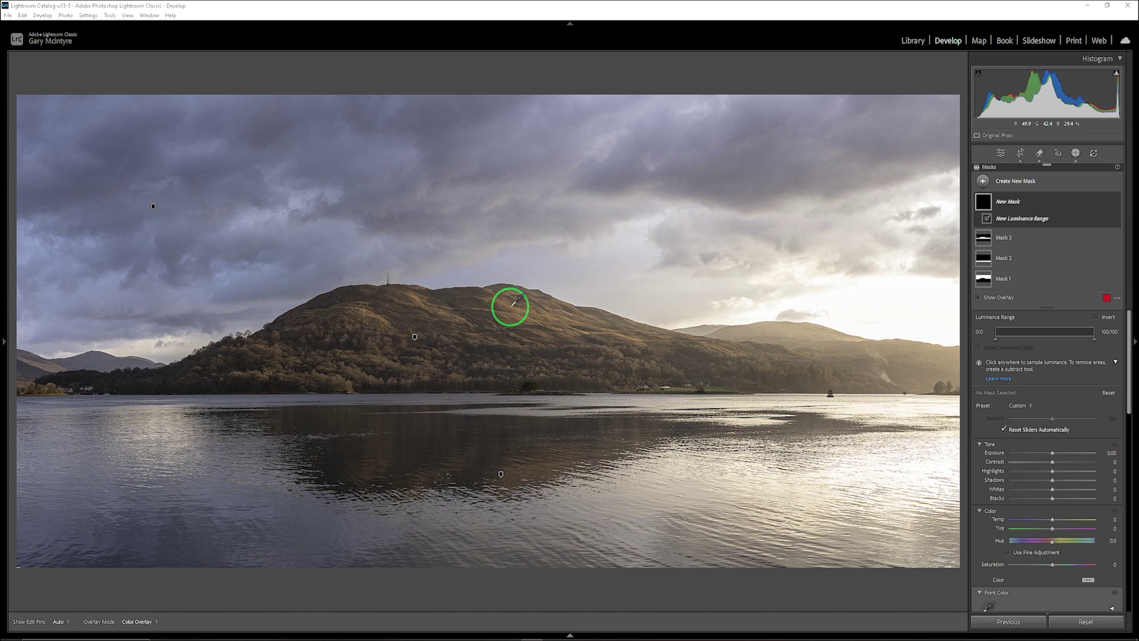
left_click(511, 306)
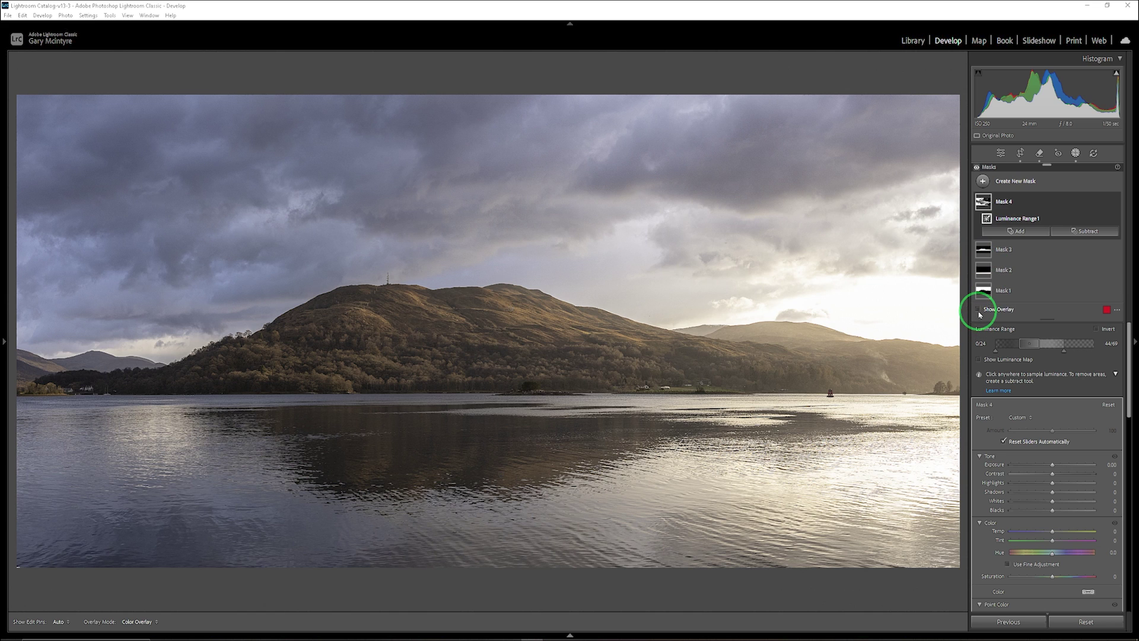
left_click(979, 310)
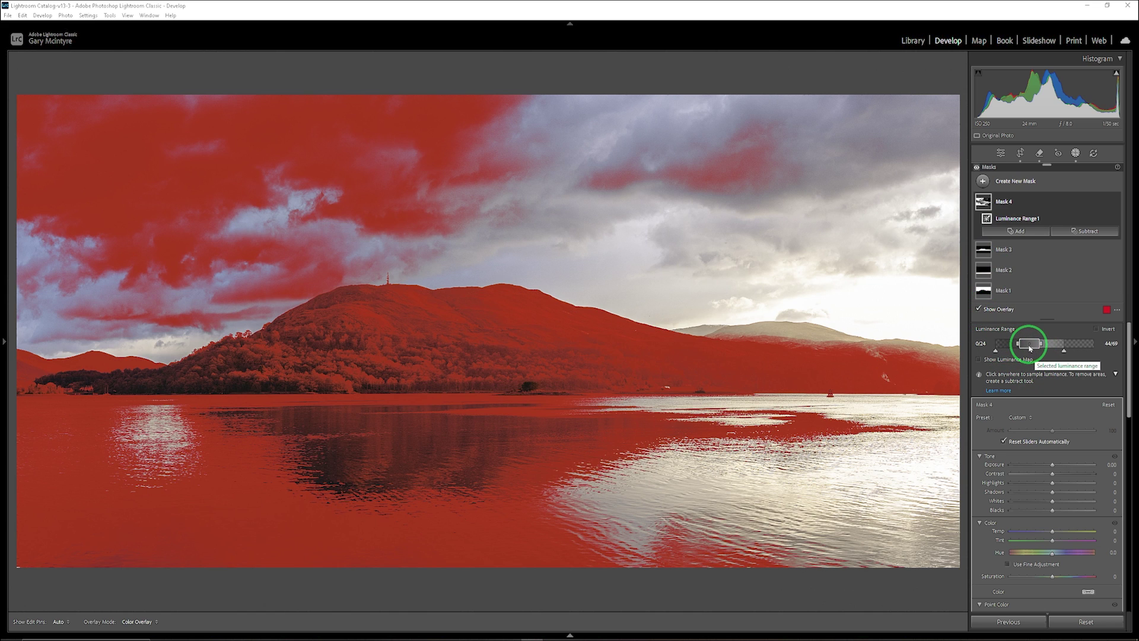
mouse_move(1030, 347)
left_mouse_down()
mouse_move(1073, 351)
mouse_move(1017, 350)
mouse_move(1027, 351)
left_mouse_up()
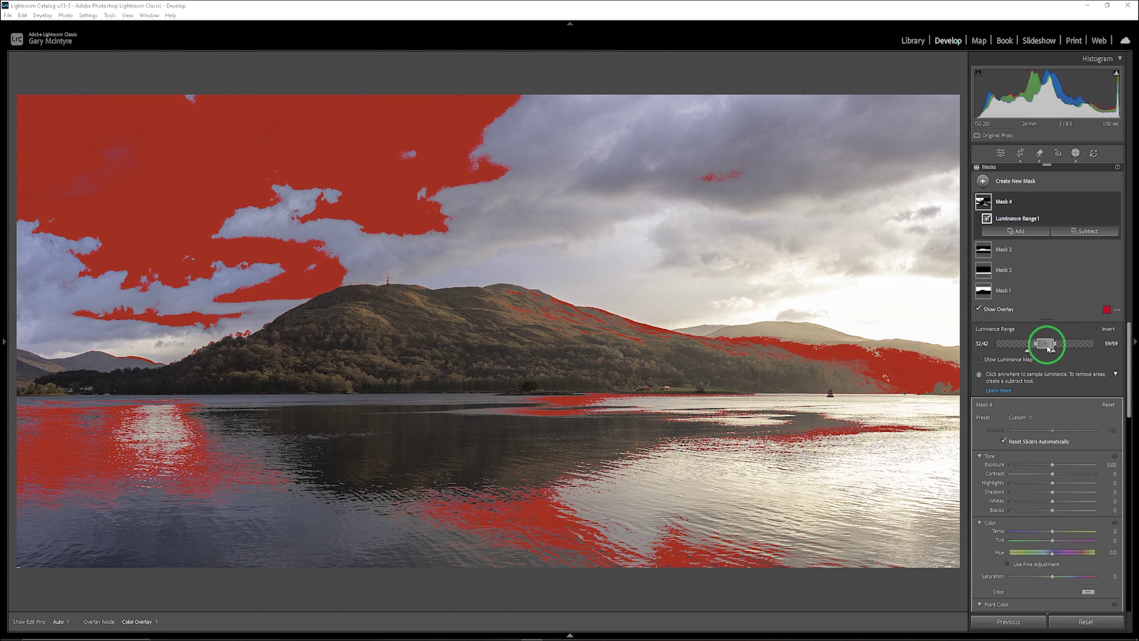
left_click_drag(1047, 347, 1038, 344)
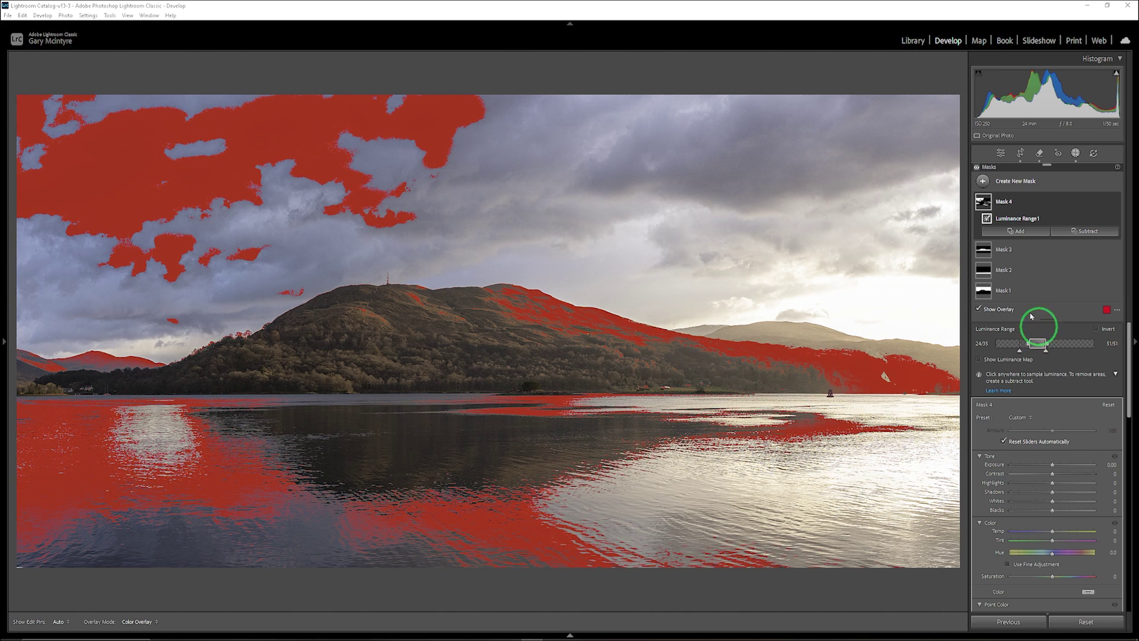
left_click(978, 310)
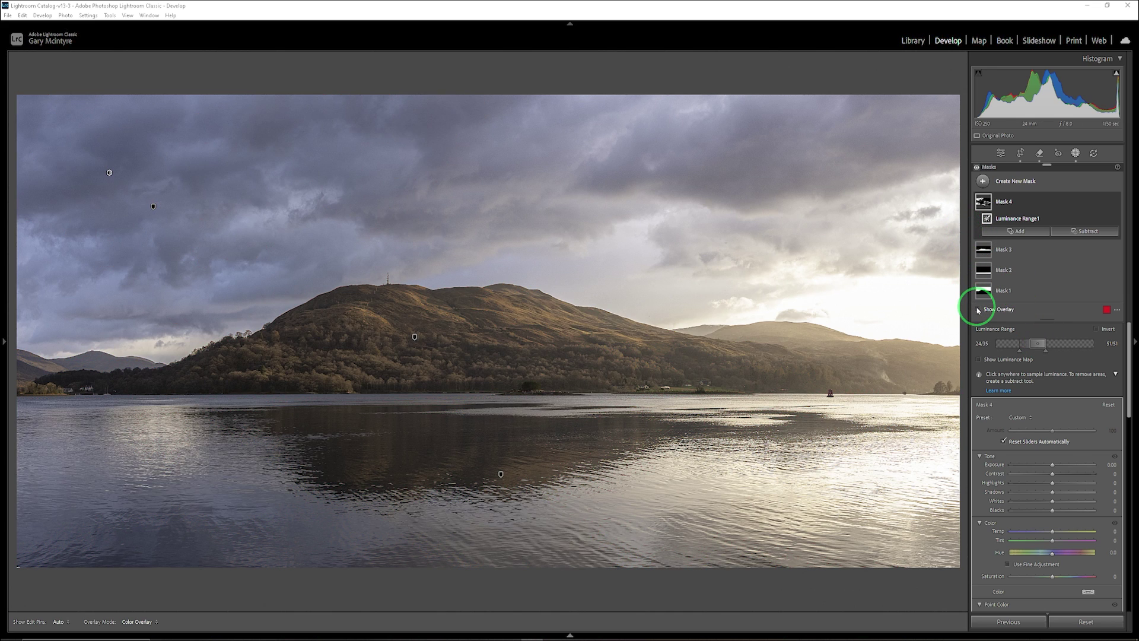
left_click(978, 310)
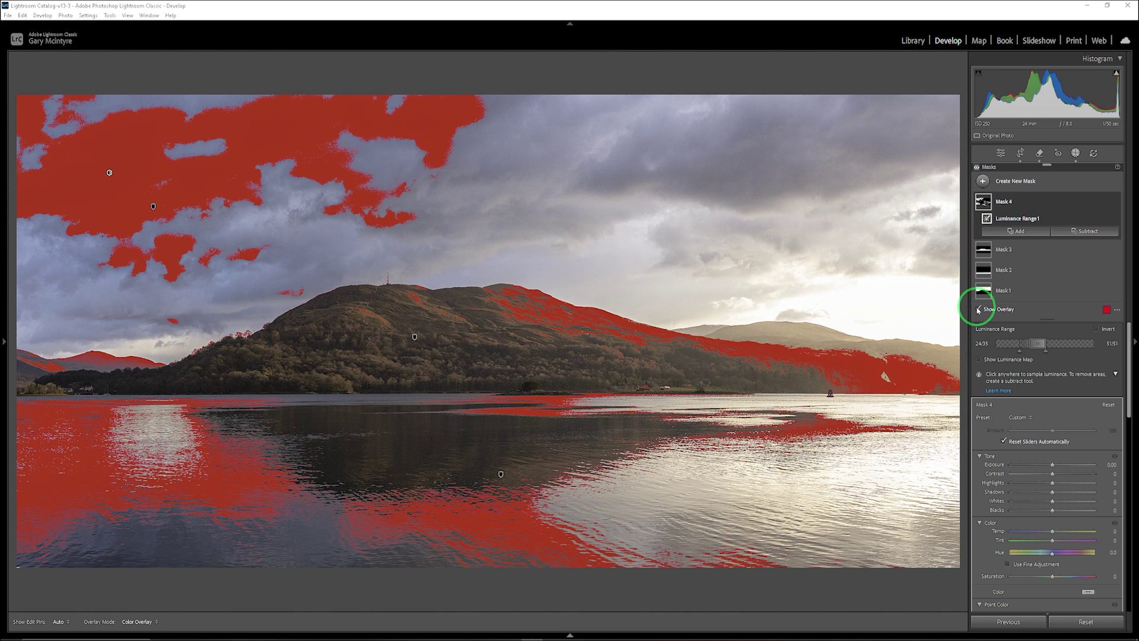
Step: Subtract a Brush at size 17.0 from the luminance range mask, painting out the sky and water, and hide the overlay
left_click(1087, 231)
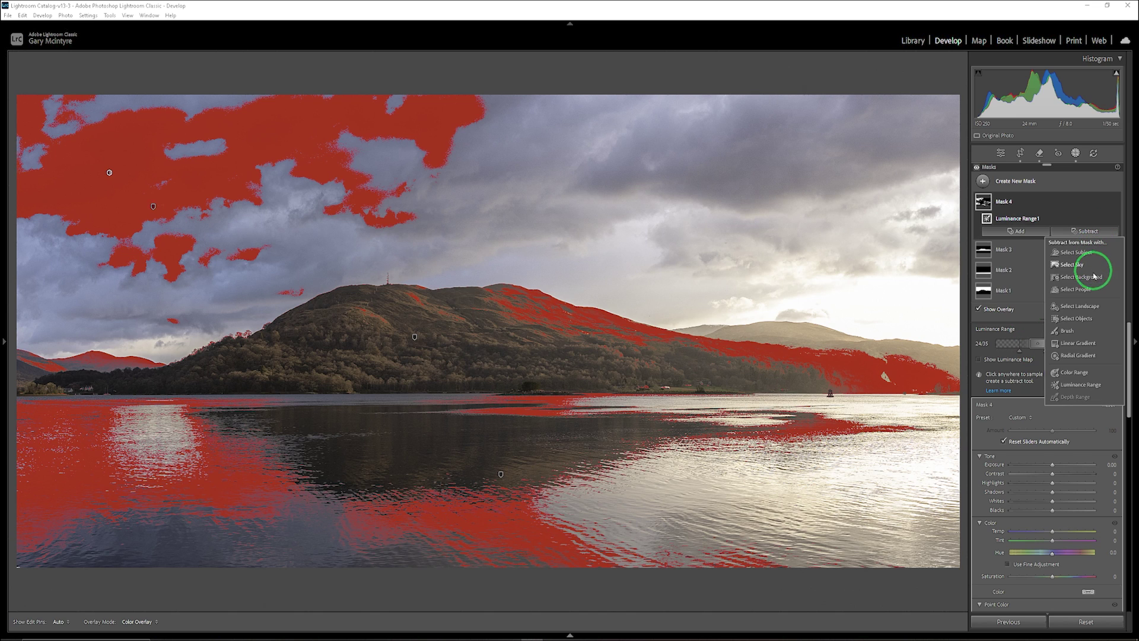
left_click(1071, 332)
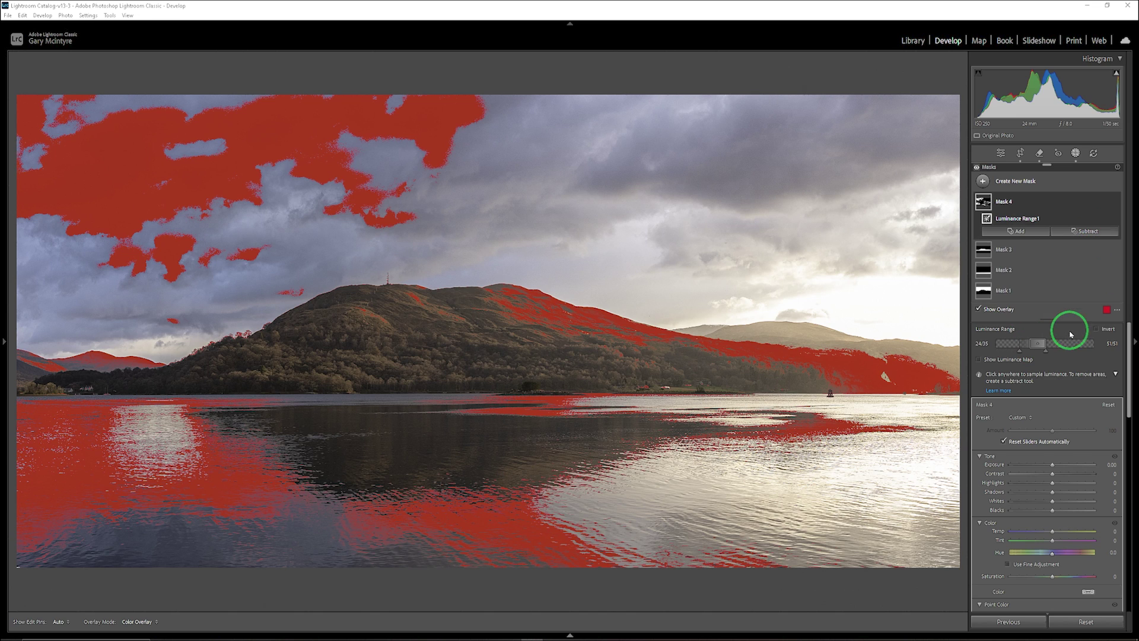
mouse_move(1094, 380)
left_mouse_down()
mouse_move(1079, 369)
mouse_move(1104, 386)
left_mouse_up()
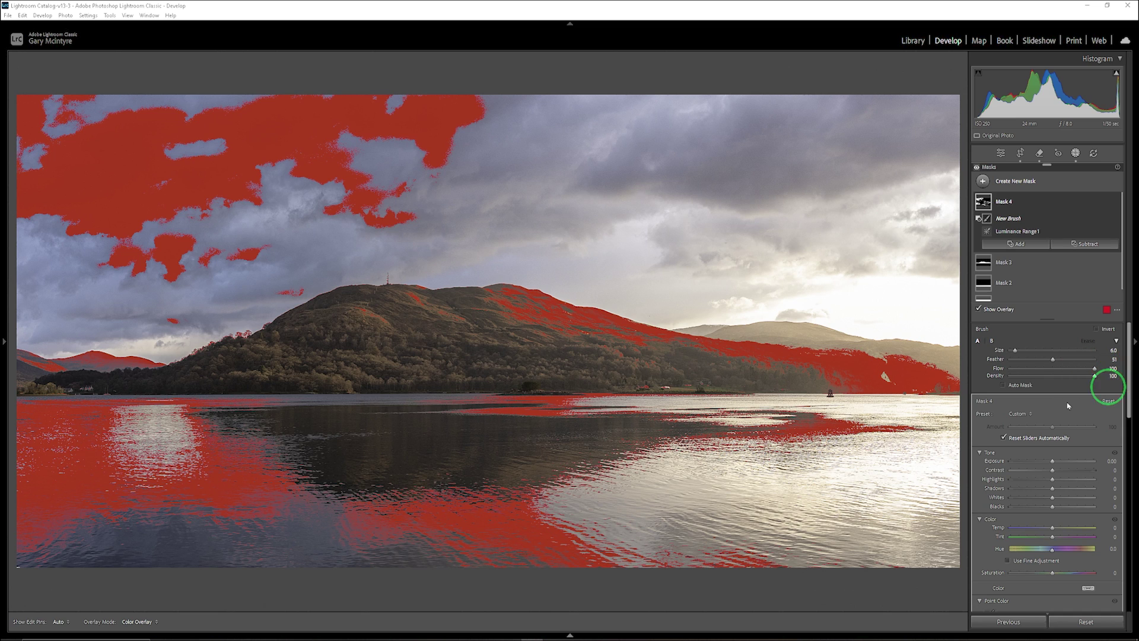
mouse_move(934, 442)
left_mouse_down()
mouse_move(776, 412)
mouse_move(604, 415)
mouse_move(648, 394)
mouse_move(546, 386)
mouse_move(679, 415)
mouse_move(451, 467)
mouse_move(705, 450)
mouse_move(429, 471)
mouse_move(165, 437)
mouse_move(184, 323)
mouse_move(389, 204)
mouse_move(43, 172)
left_mouse_up()
scroll(430, 470, "up", 5)
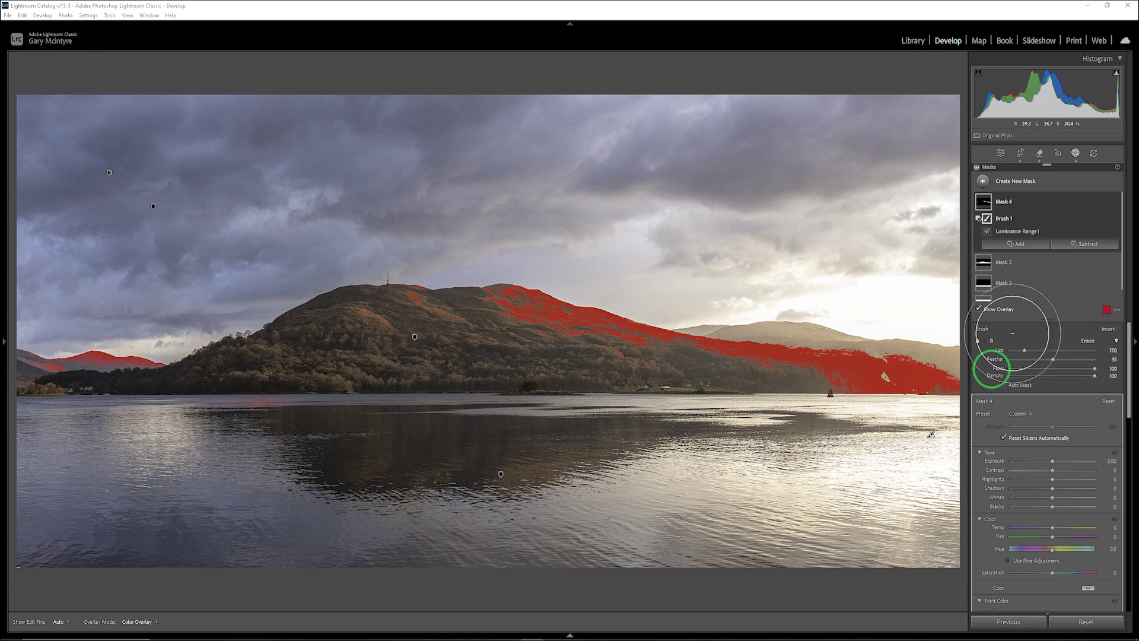
left_click(980, 310)
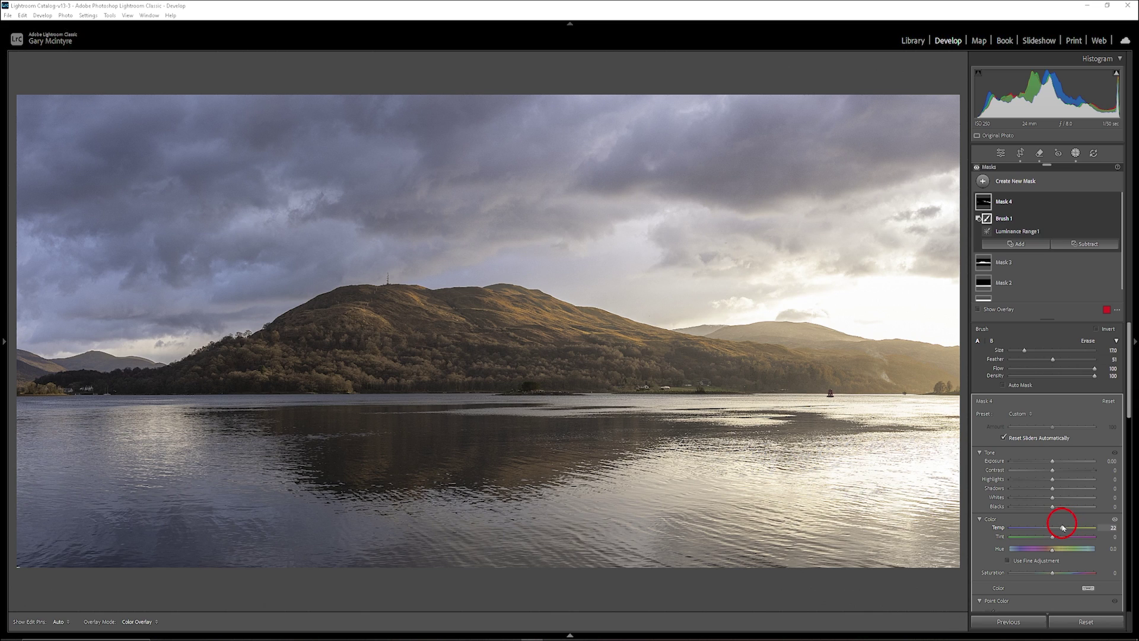
Step: Warm the sunlit hillside mask with a moderate Temp increase and raise its Exposure slightly
left_click_drag(1062, 528, 1054, 532)
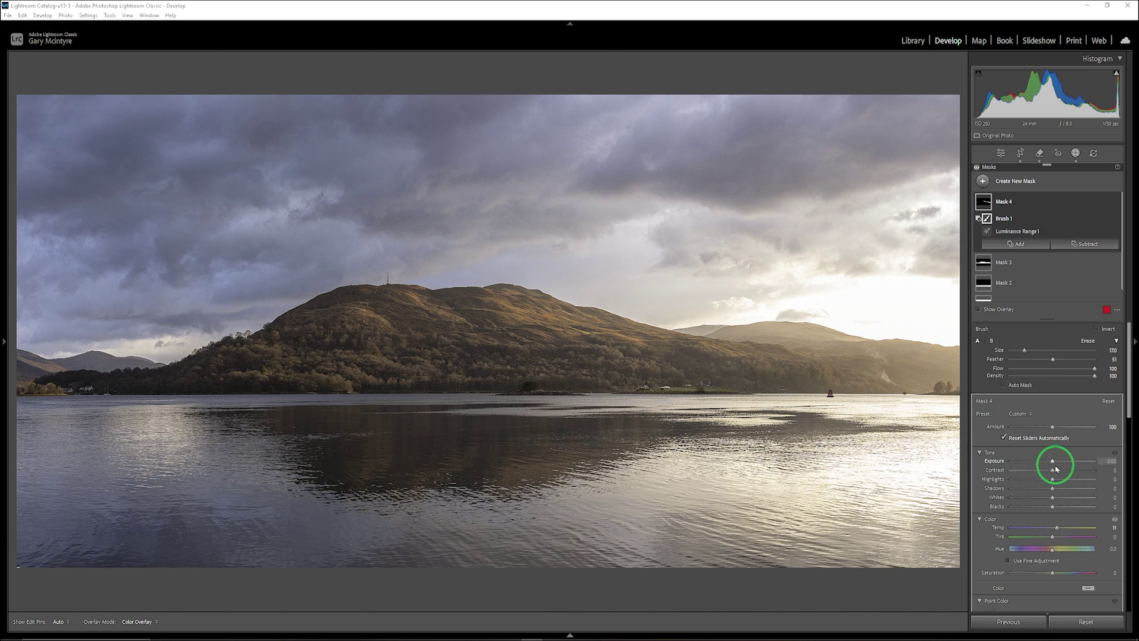
left_click_drag(1053, 462, 1053, 463)
left_click_drag(1054, 462, 1054, 463)
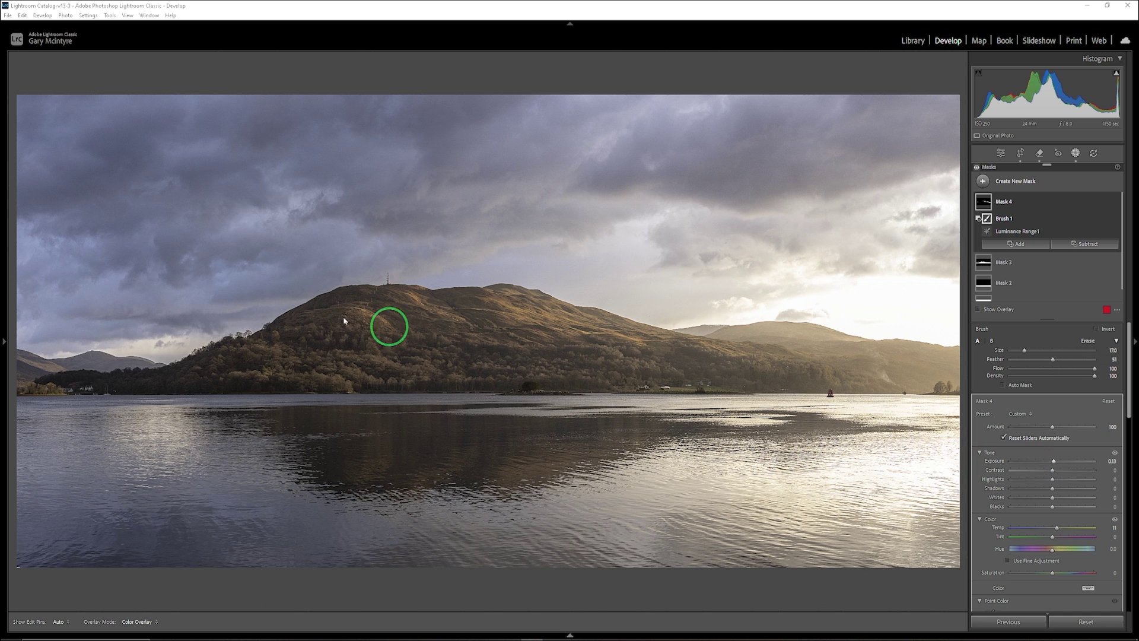
Step: Compare the hillside with its luminance mask hidden and shown, and return the mask's Exposure to 0
left_click(1115, 203)
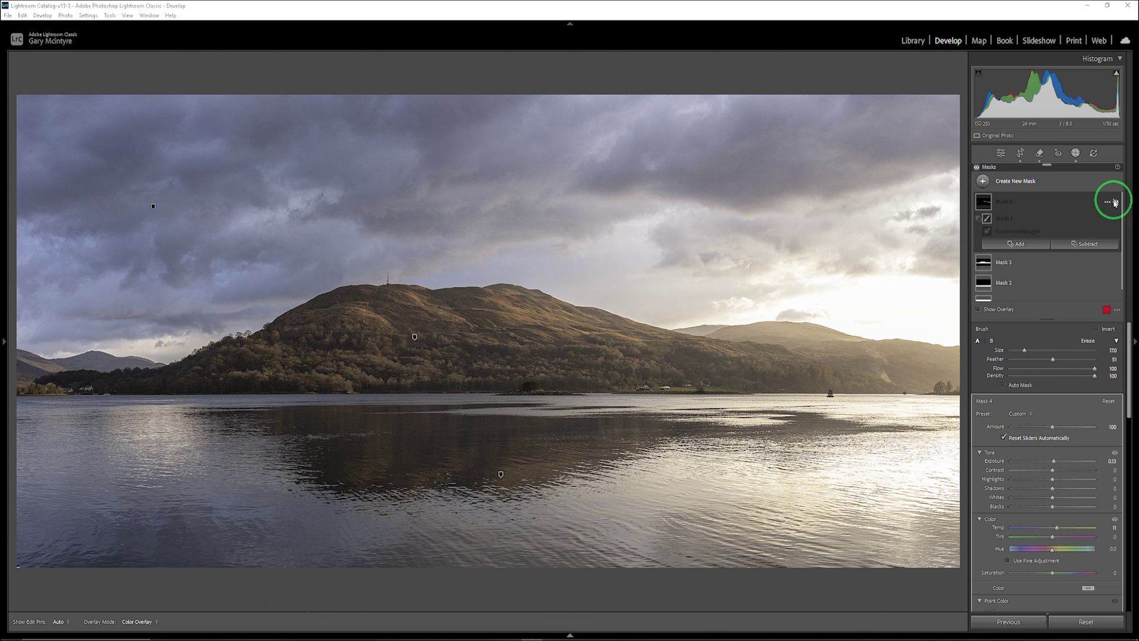
left_click(1114, 202)
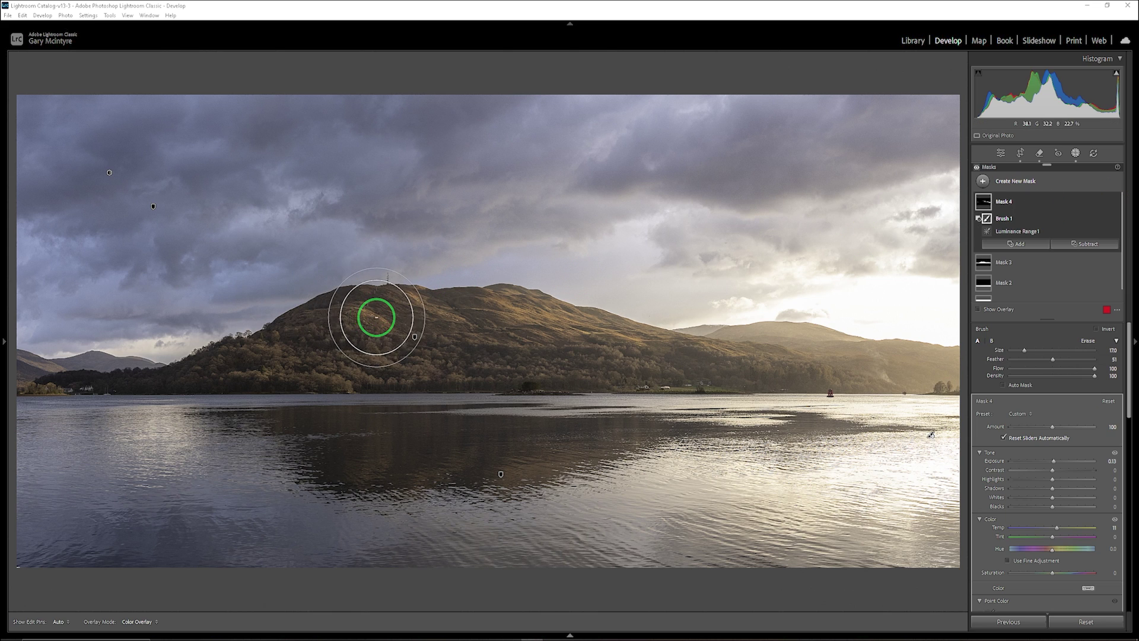
mouse_move(1100, 261)
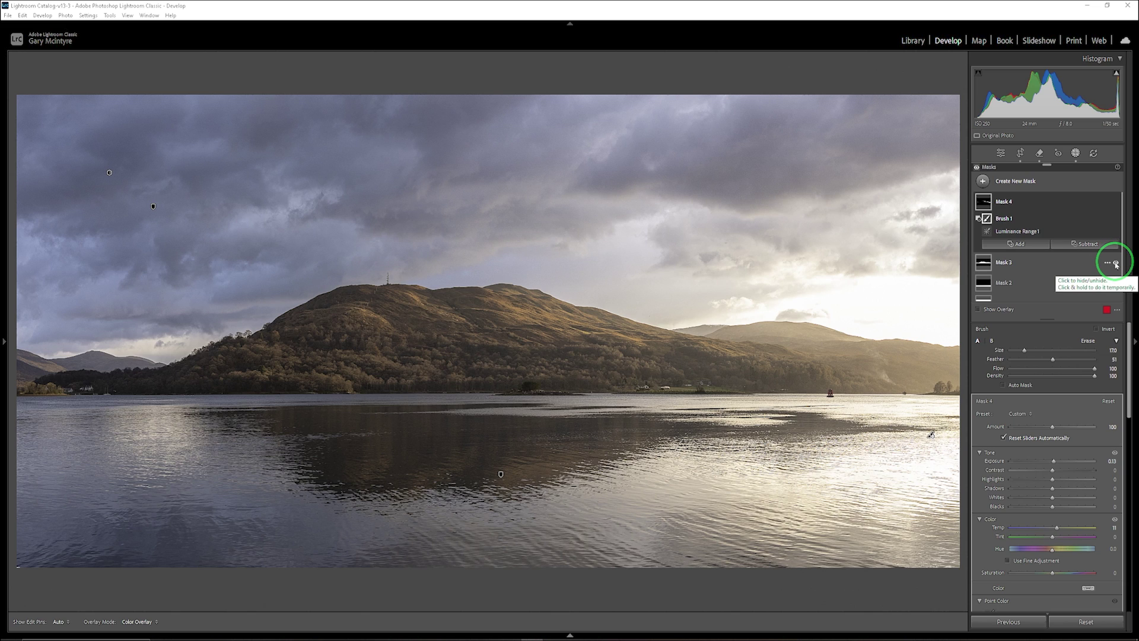
left_click(1116, 202)
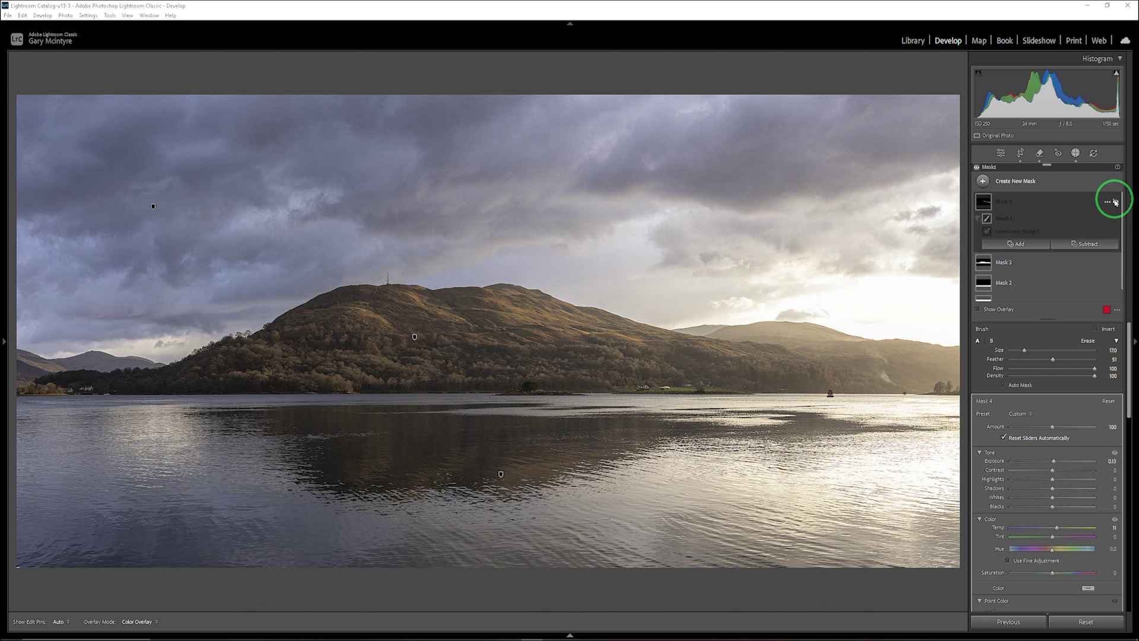
left_click(1116, 202)
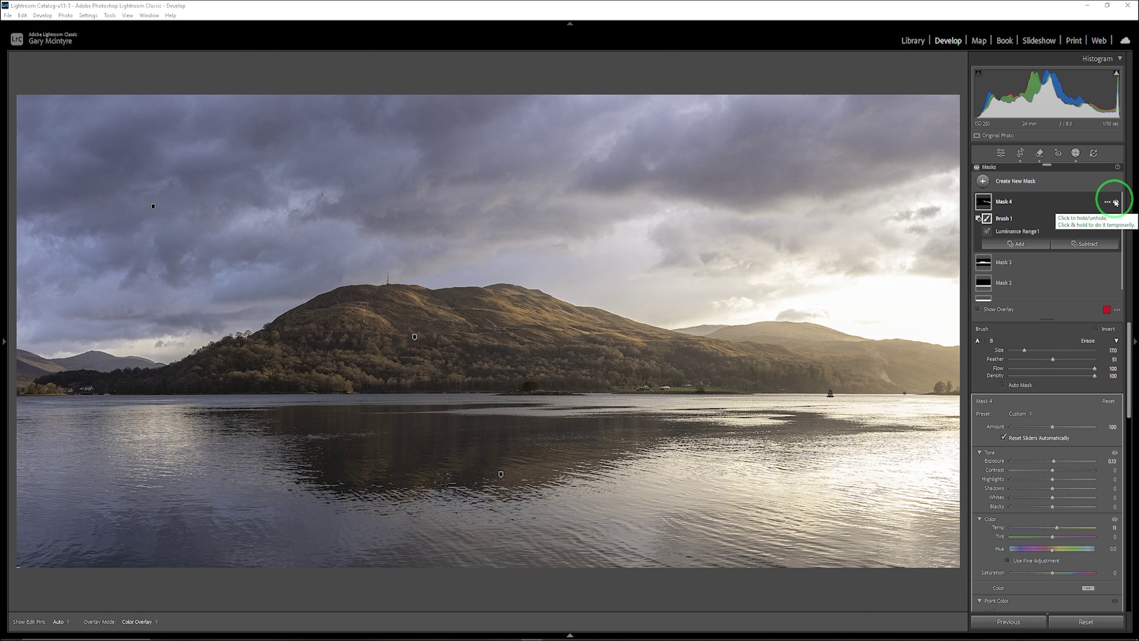
left_click(1054, 463)
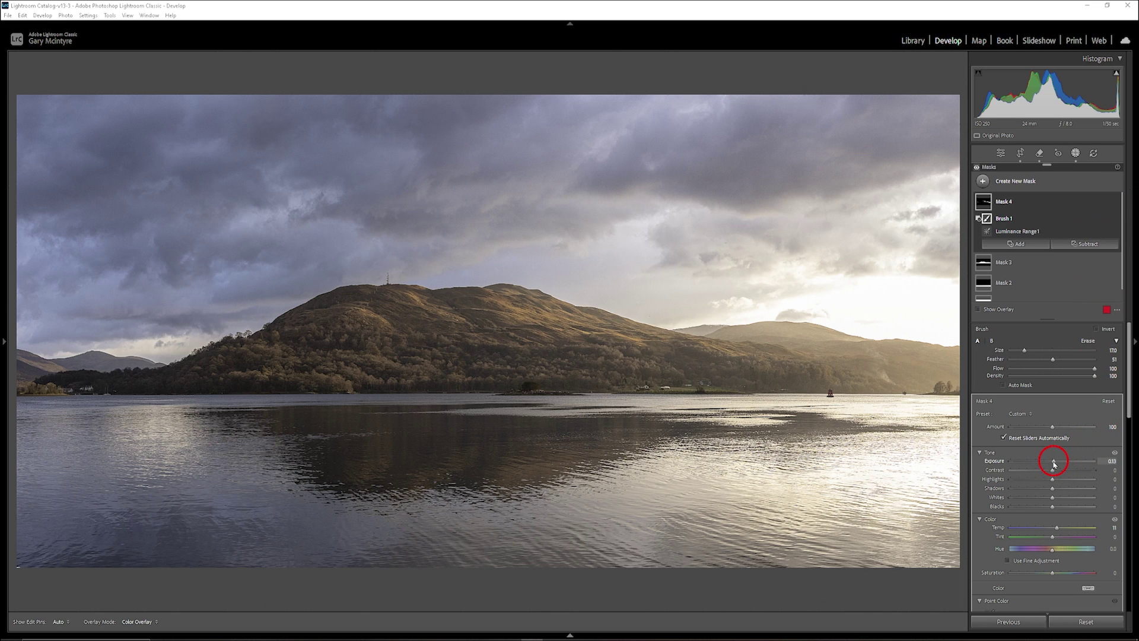
left_click_drag(1053, 464, 1050, 463)
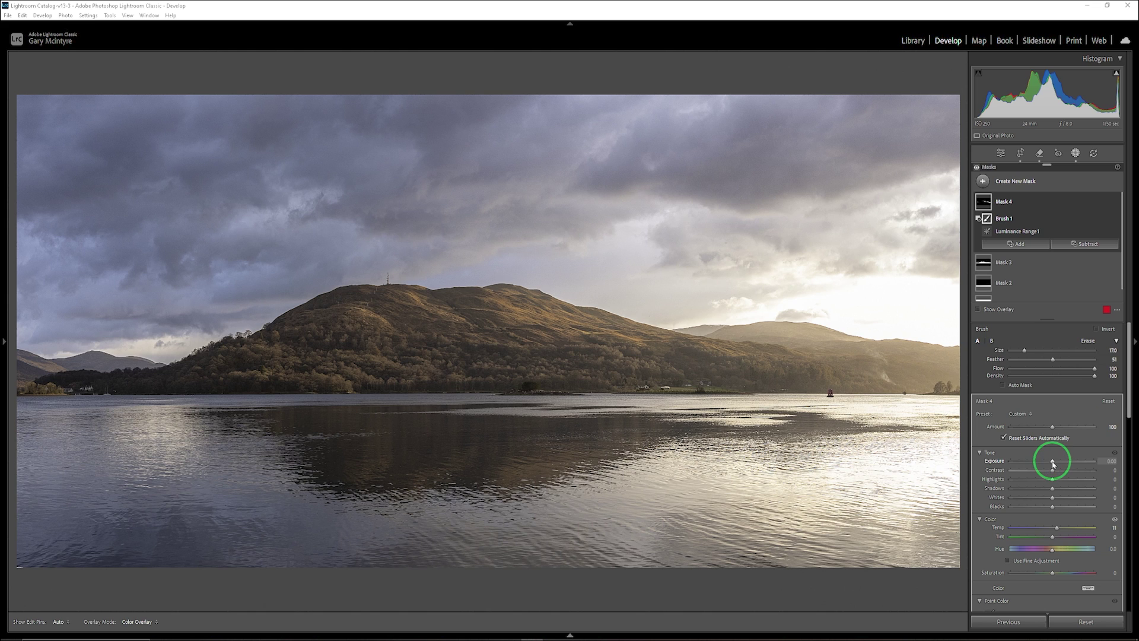
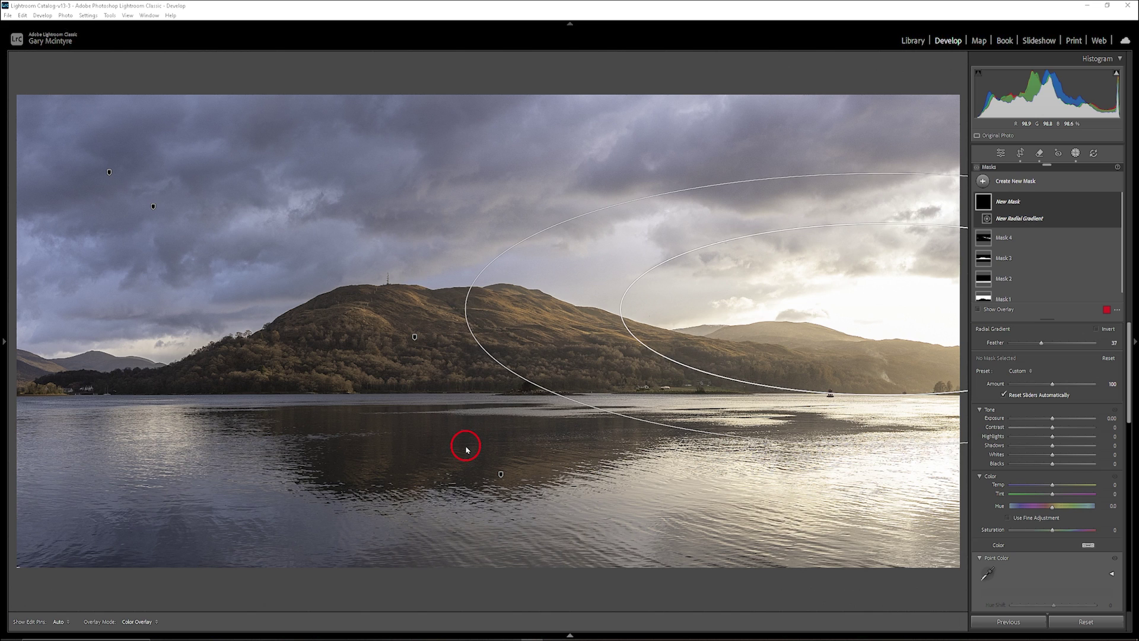
Step: Place a radial gradient mask with Feather 37 over the bright glow above the far hills and set its Dehaze to -30
mouse_move(886, 310)
left_click_drag(887, 310, 939, 302)
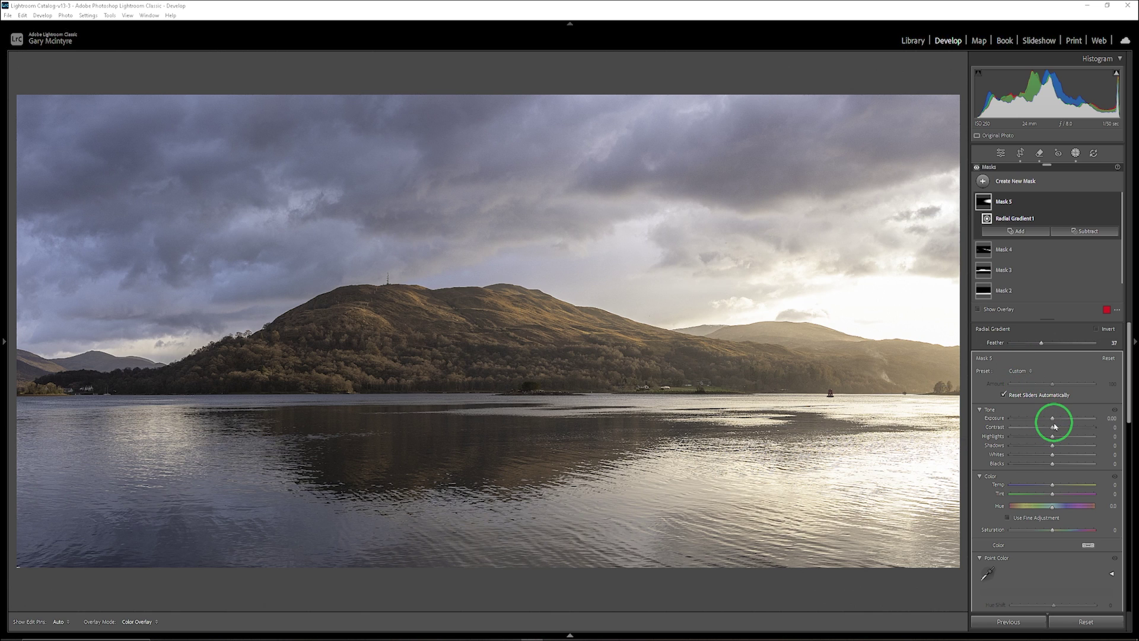
scroll(1061, 455, "down", 10)
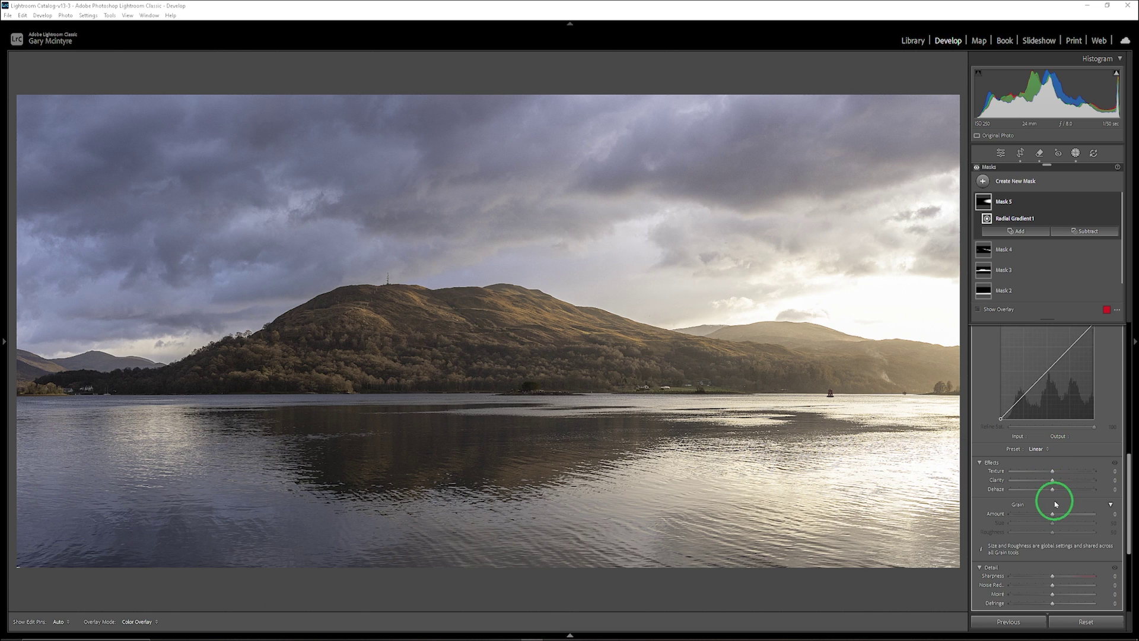
left_click(1053, 489)
left_click_drag(1043, 491, 1041, 490)
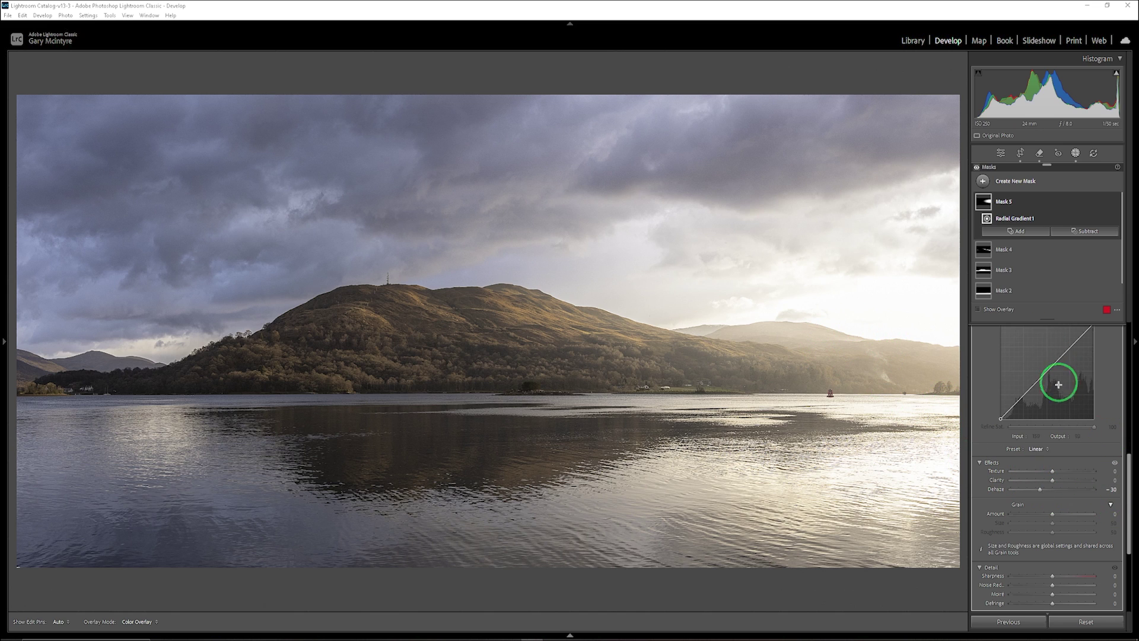
Step: Set the radial gradient's Temp to 37 to warm the glow
scroll(1065, 409, "up", 6)
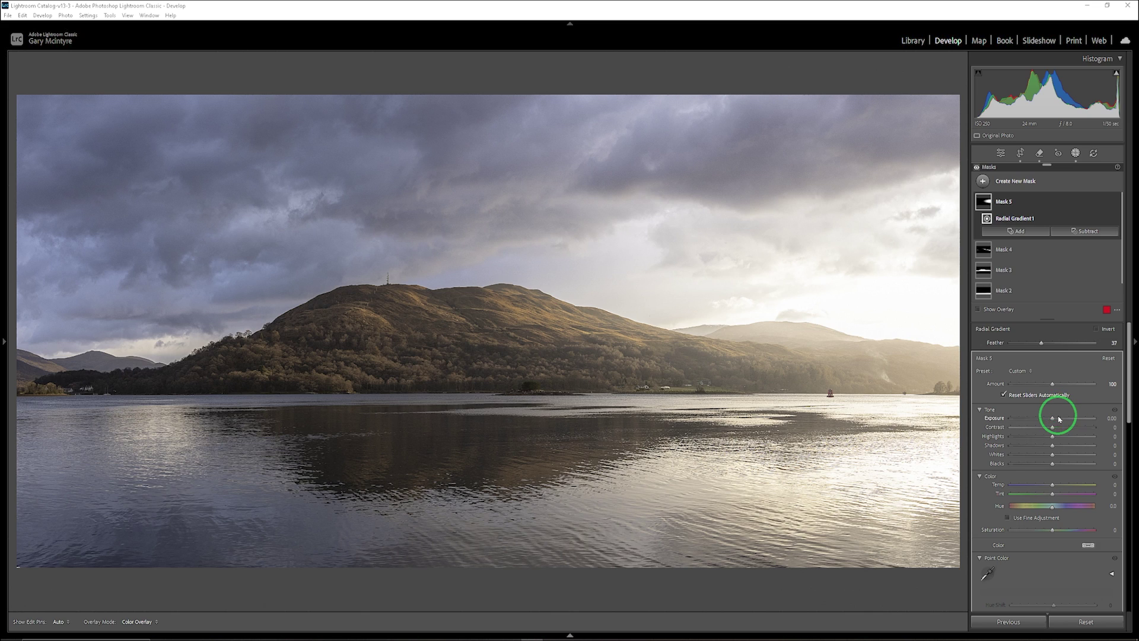
left_click(1053, 487)
left_click_drag(1055, 488, 1069, 488)
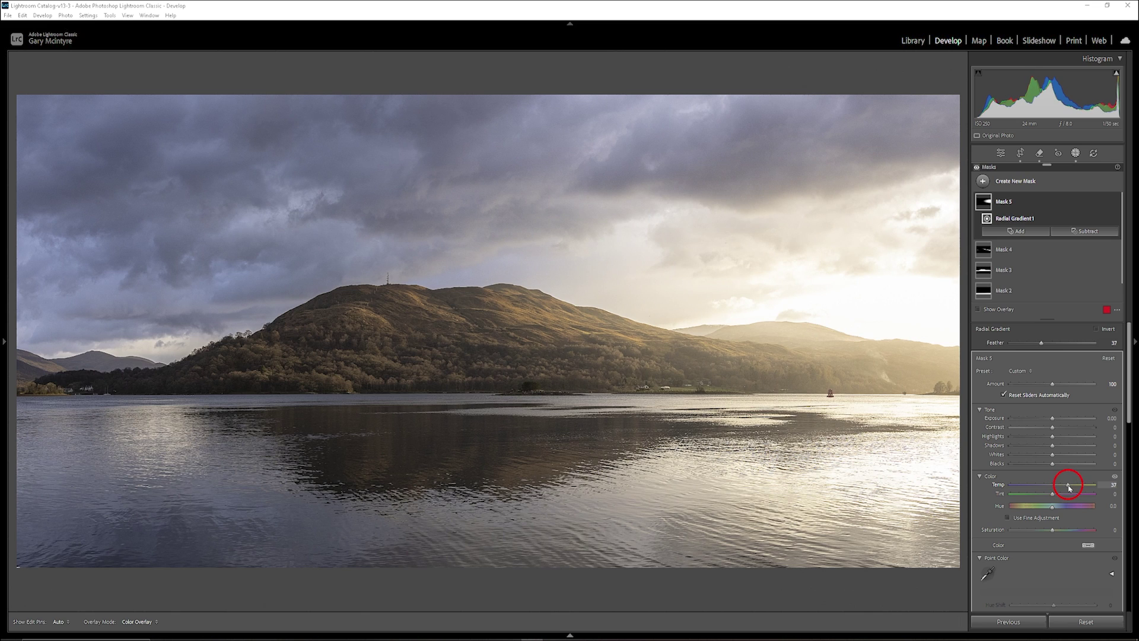
left_click_drag(1069, 488, 1069, 487)
Step: Widen the radial gradient across the main hill, shift its centre lower toward the photo's edge, and set its Dehaze to -23
mouse_move(872, 287)
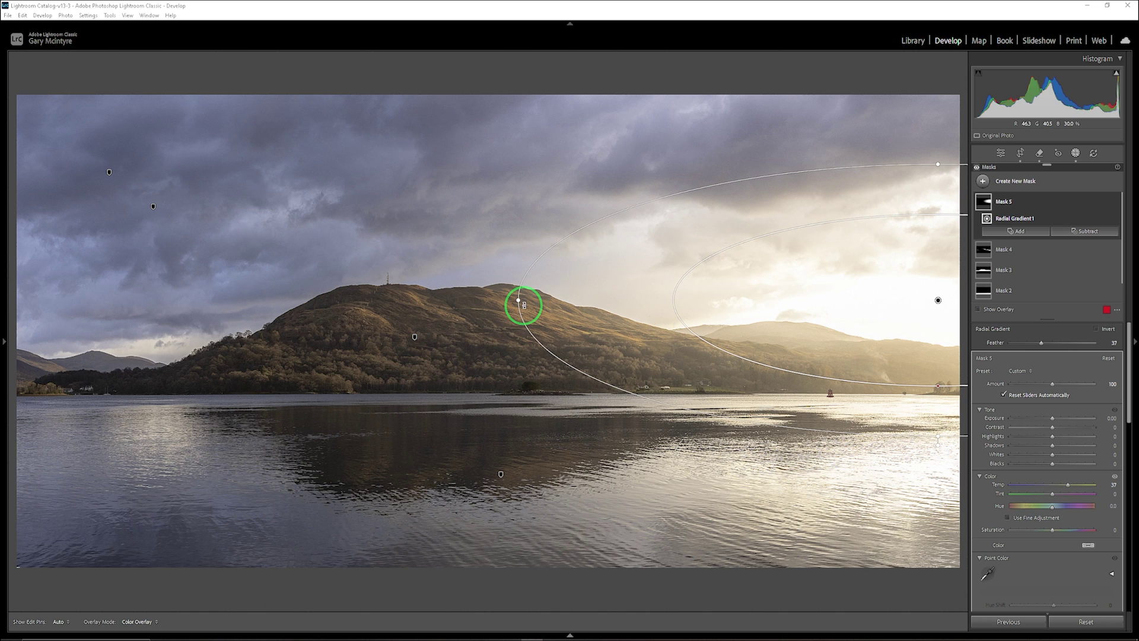
left_click_drag(517, 301, 463, 301)
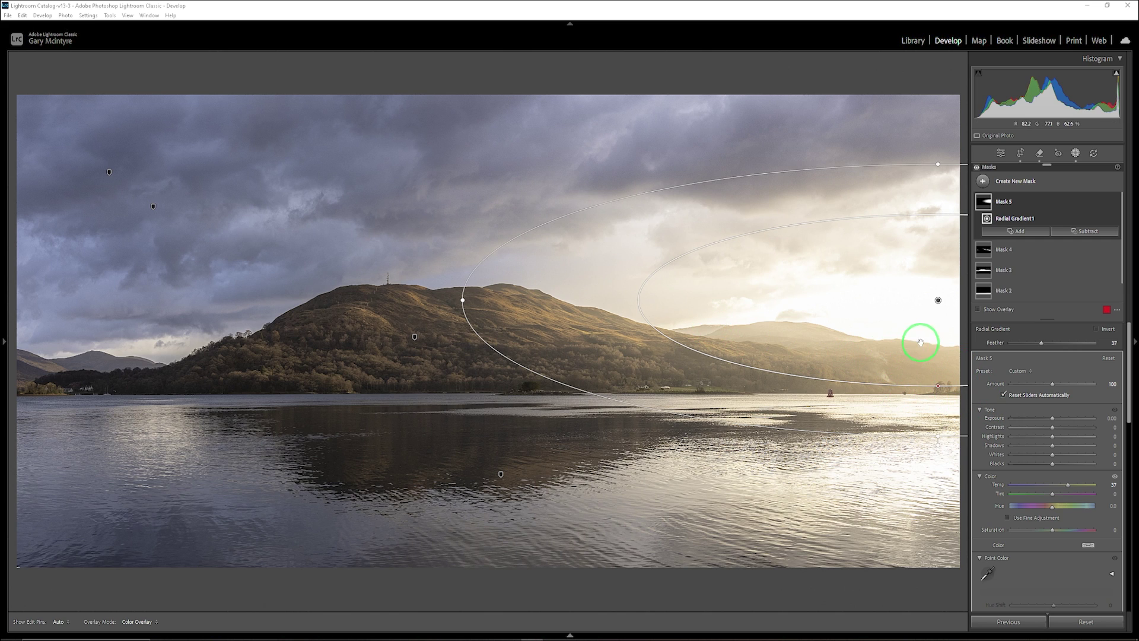
left_click_drag(938, 301, 936, 325)
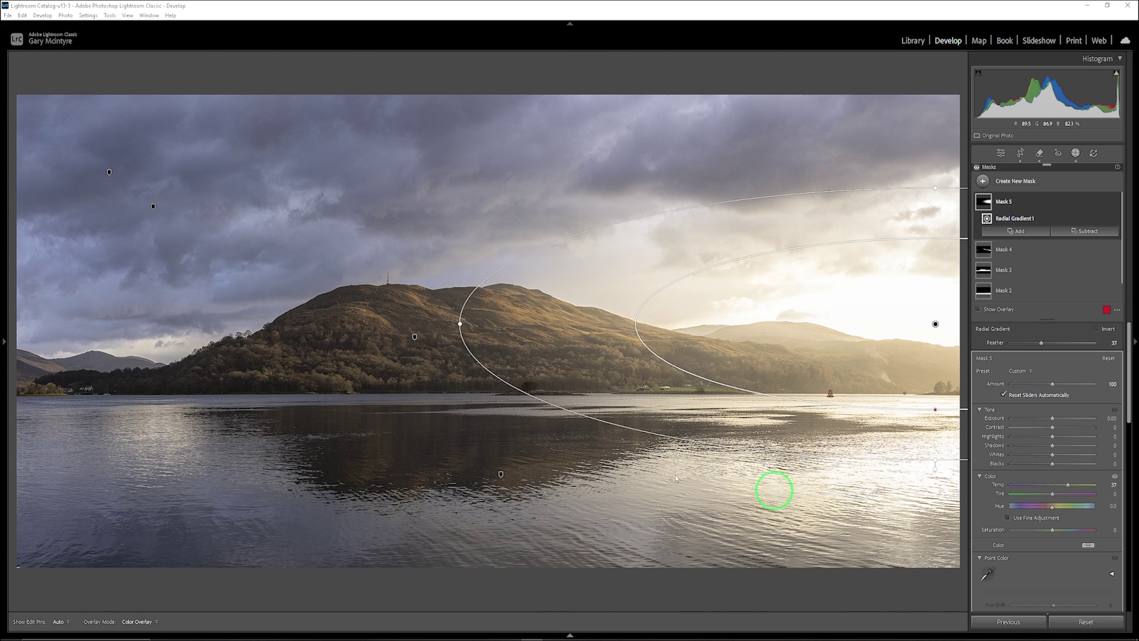
left_click_drag(461, 323, 431, 324)
left_click_drag(856, 343, 884, 345)
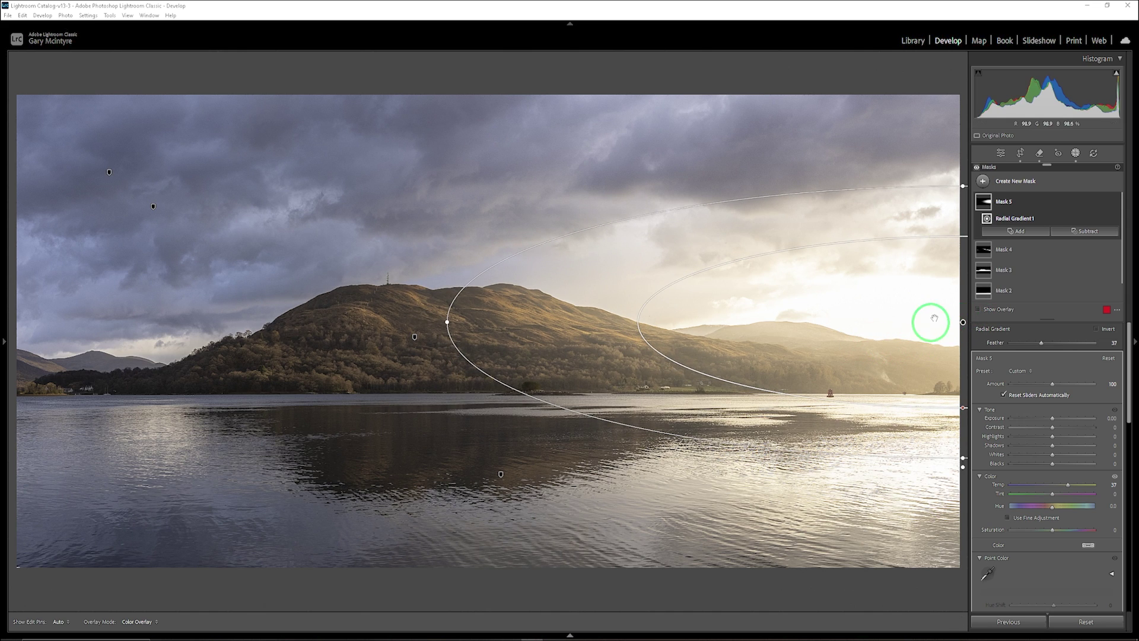
key("o")
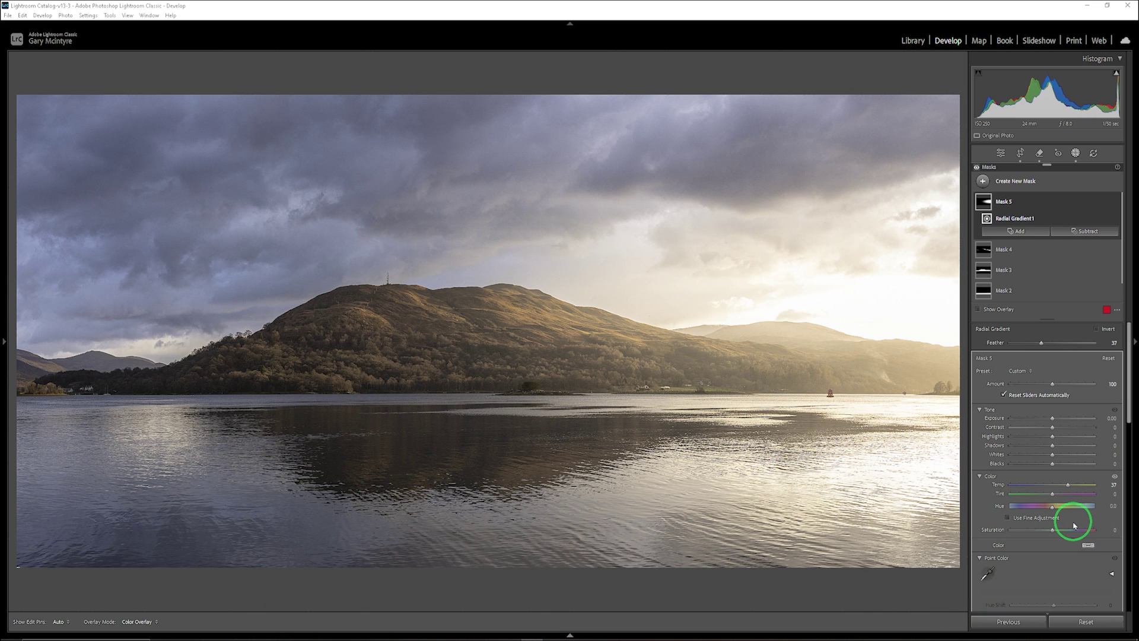
scroll(1075, 526, "down", 6)
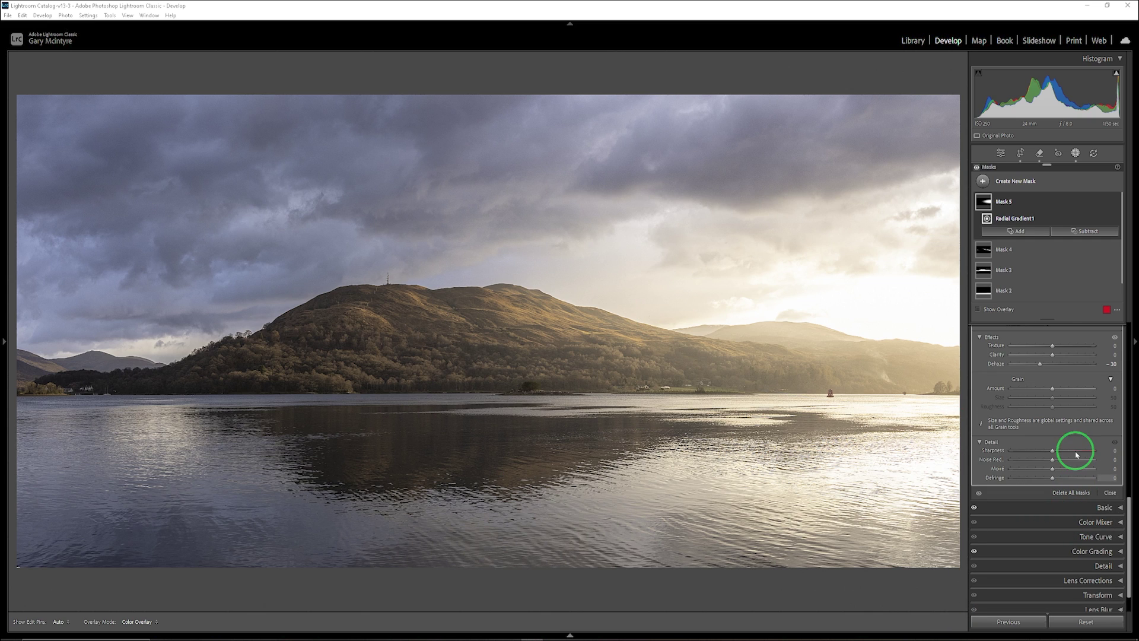
left_click(1040, 365)
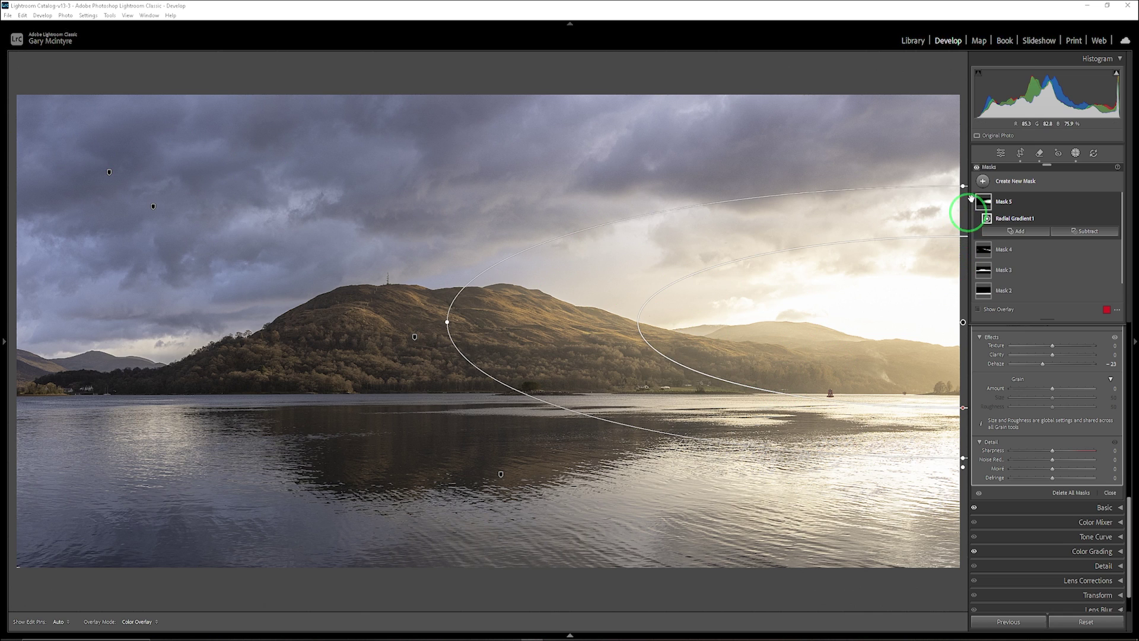
Step: Create a slanted linear gradient mask over the dark clouds, fading from the upper corner down toward the small distant hills
left_click(982, 181)
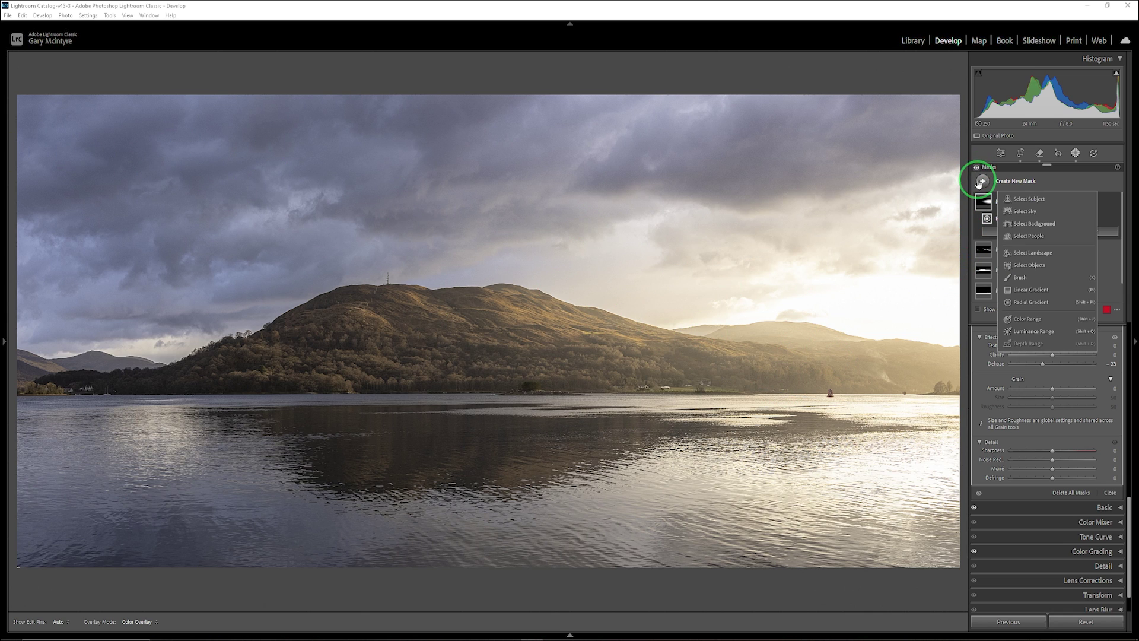
left_click(1032, 290)
left_click_drag(115, 129, 147, 198)
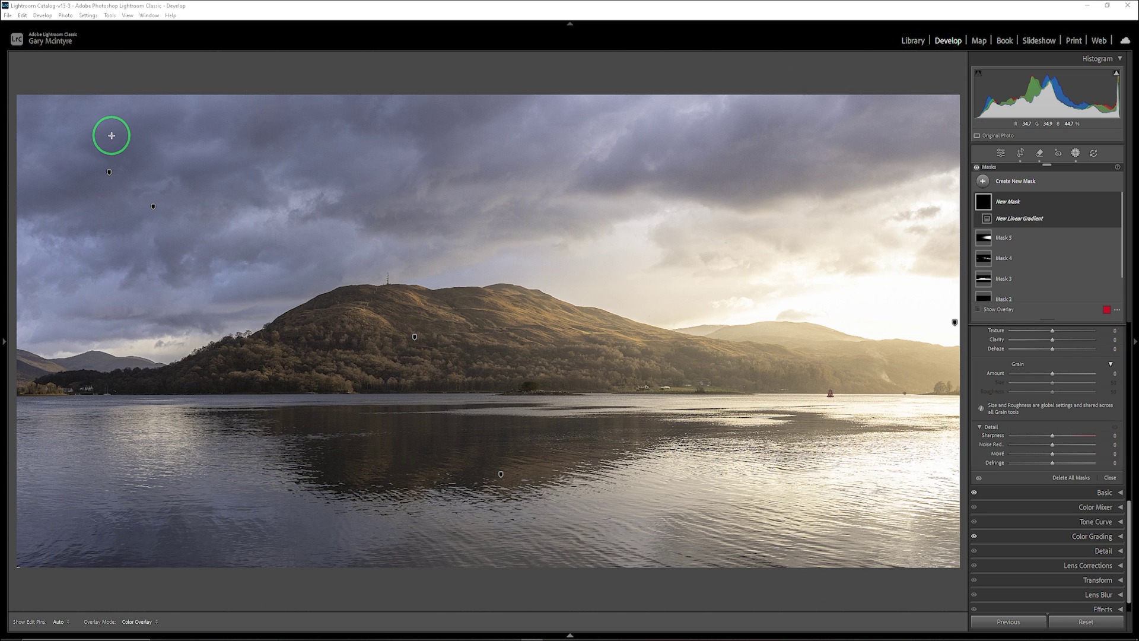
left_click_drag(112, 136, 159, 289)
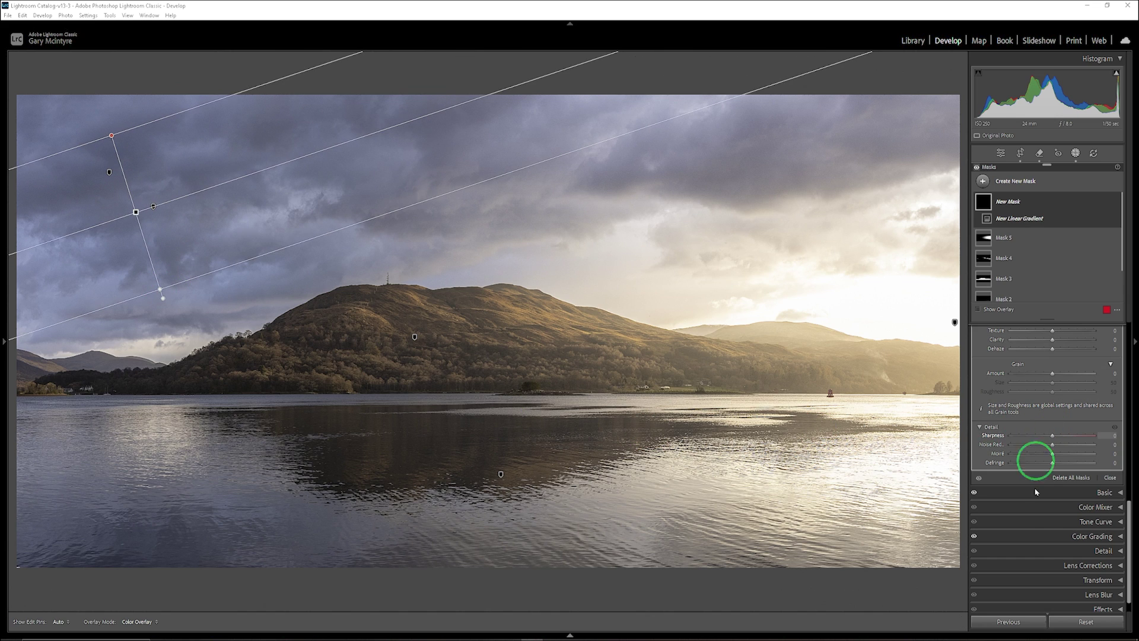
Step: Set the cloud gradient's Clarity to 54 and raise its Texture moderately
scroll(1074, 471, "up", 2)
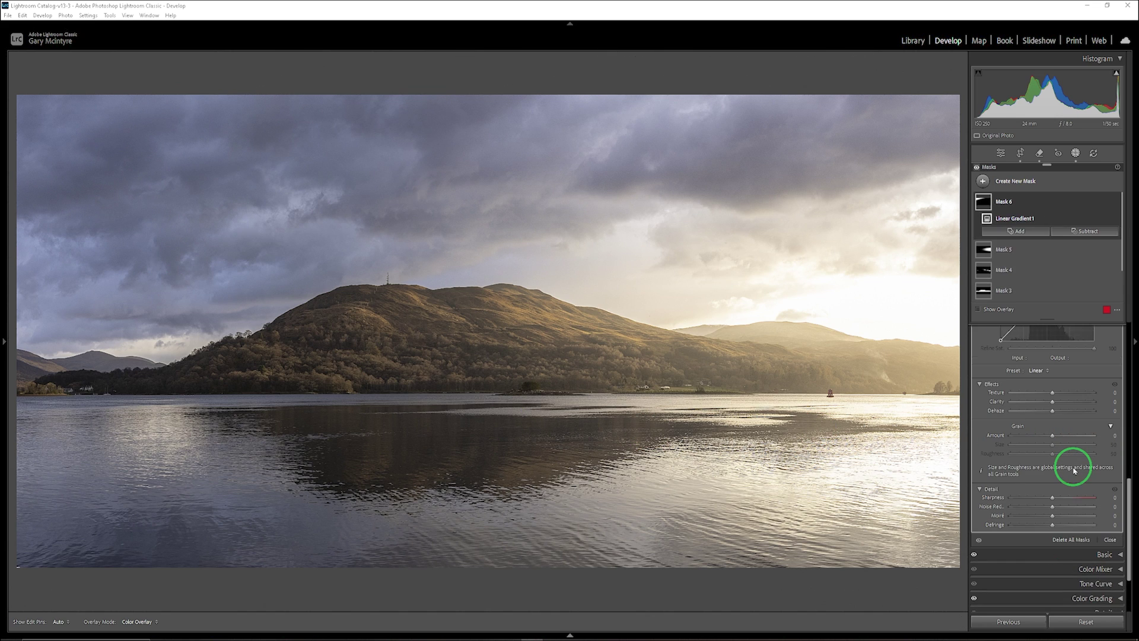
scroll(1073, 469, "up", 3)
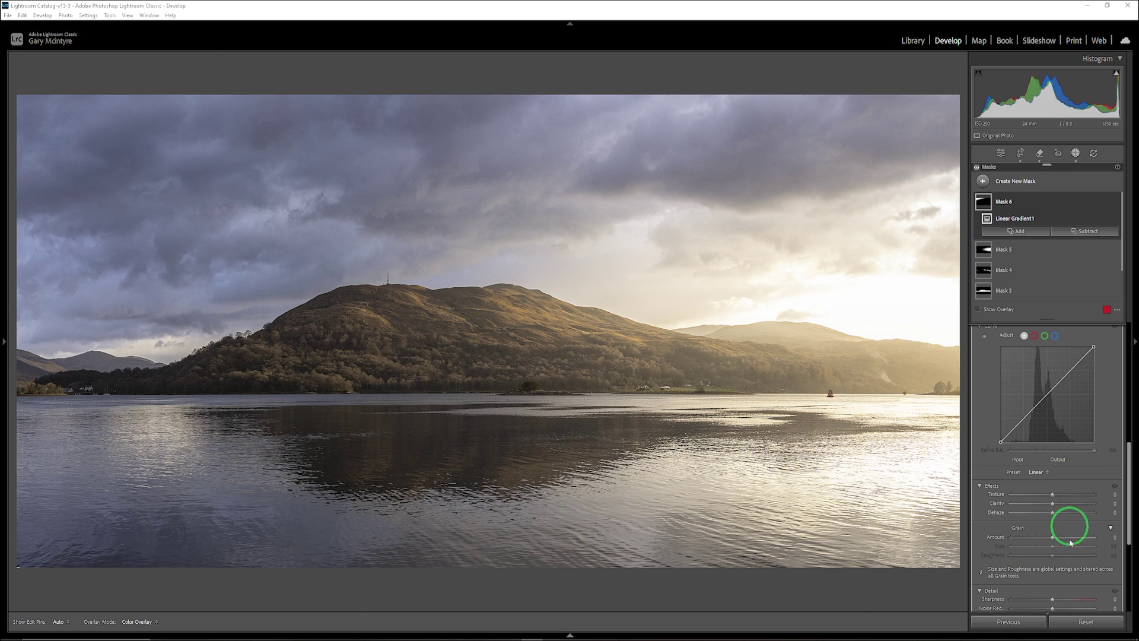
left_click_drag(1053, 504, 1077, 505)
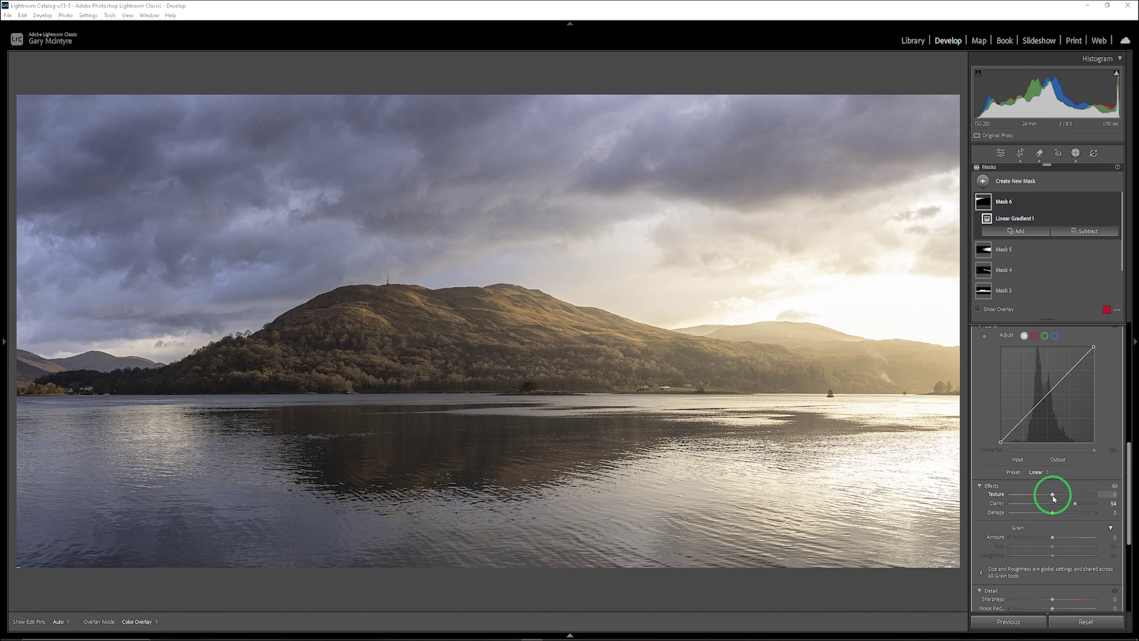
left_click(1053, 496)
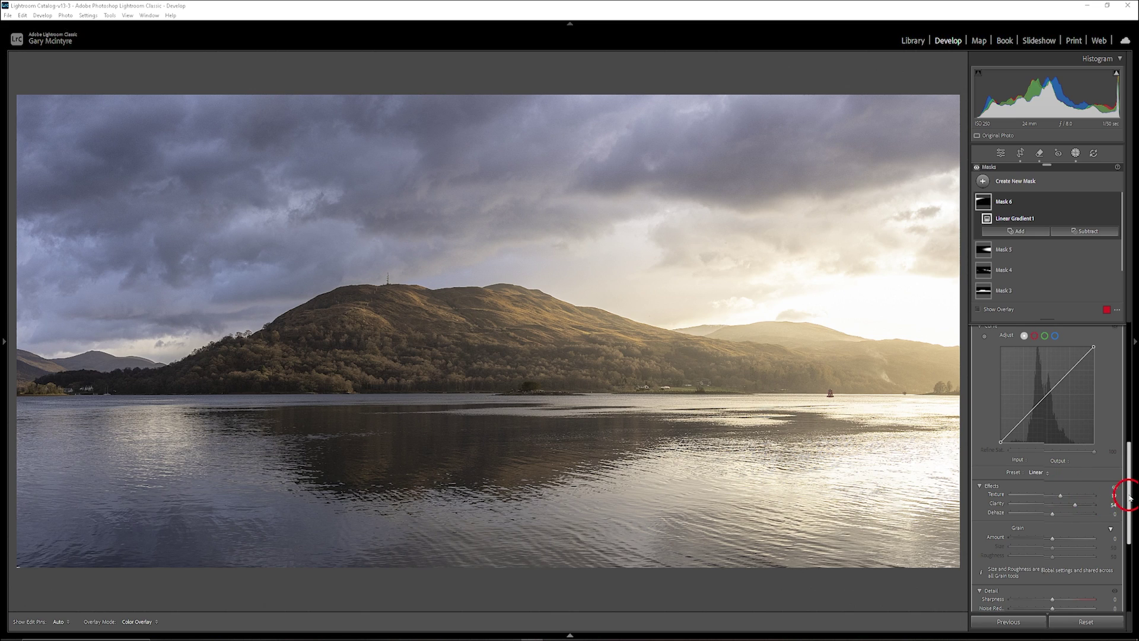
left_click_drag(1129, 498, 1134, 373)
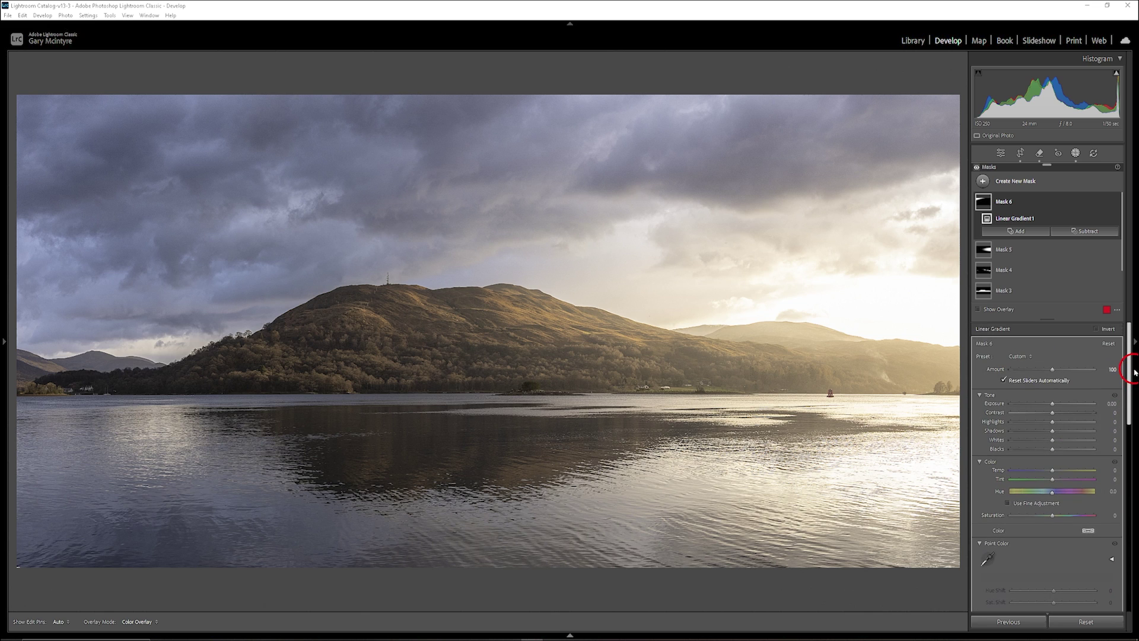
Step: Set the cloud gradient's Shadows to -43, and try a slightly darker Exposure before returning Exposure to 0
left_click(1053, 430)
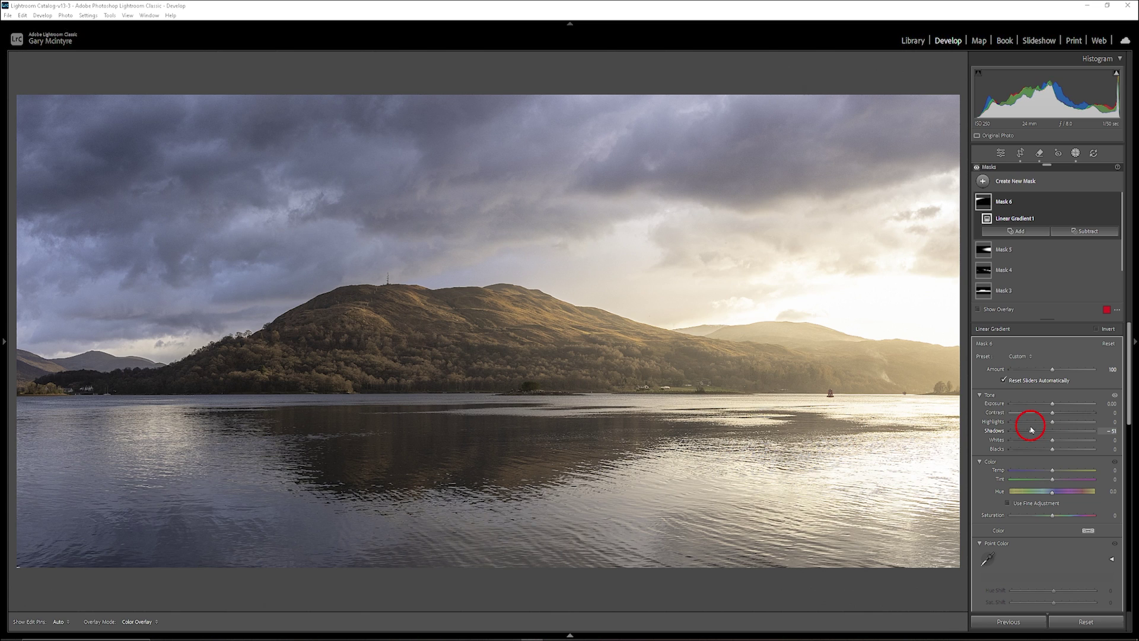
left_click_drag(1031, 429, 1035, 431)
left_click(1052, 403)
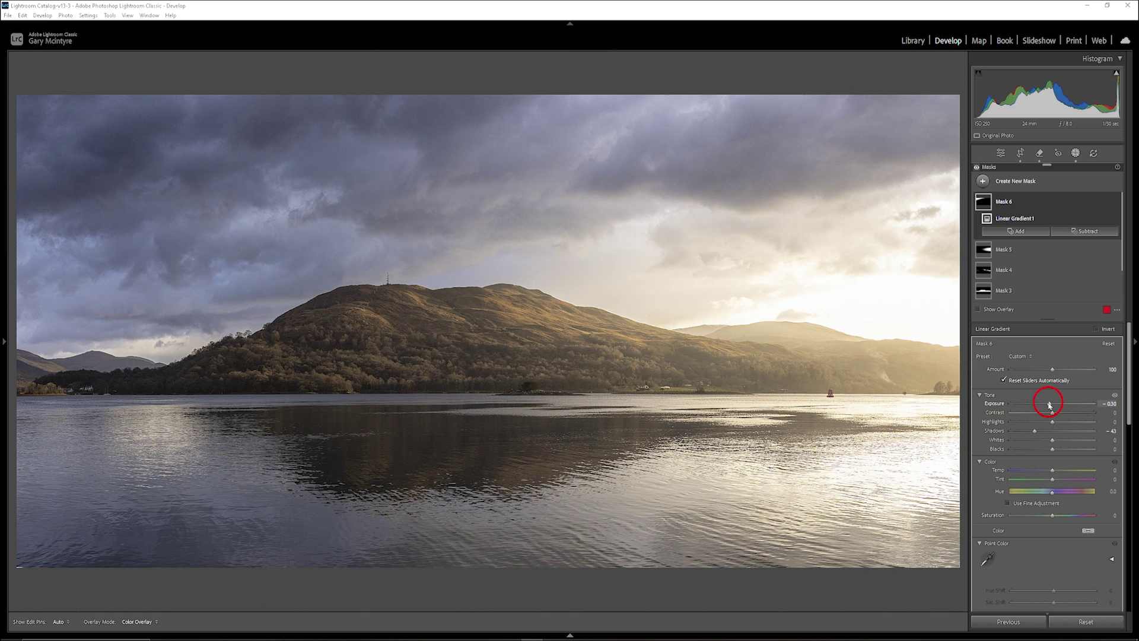
left_click_drag(1048, 405, 1052, 404)
Step: Widen the cloud gradient slightly, shift it lower toward the small distant hills, and rotate it to a slightly steeper slant
mouse_move(115, 166)
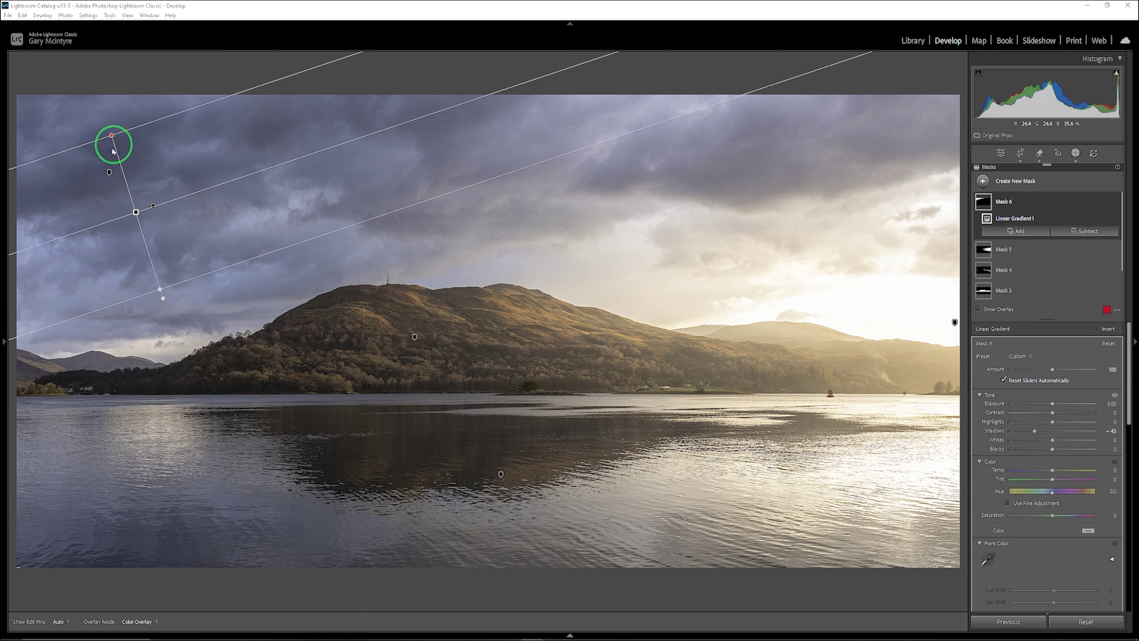
left_click_drag(160, 289, 161, 293)
left_click(136, 214)
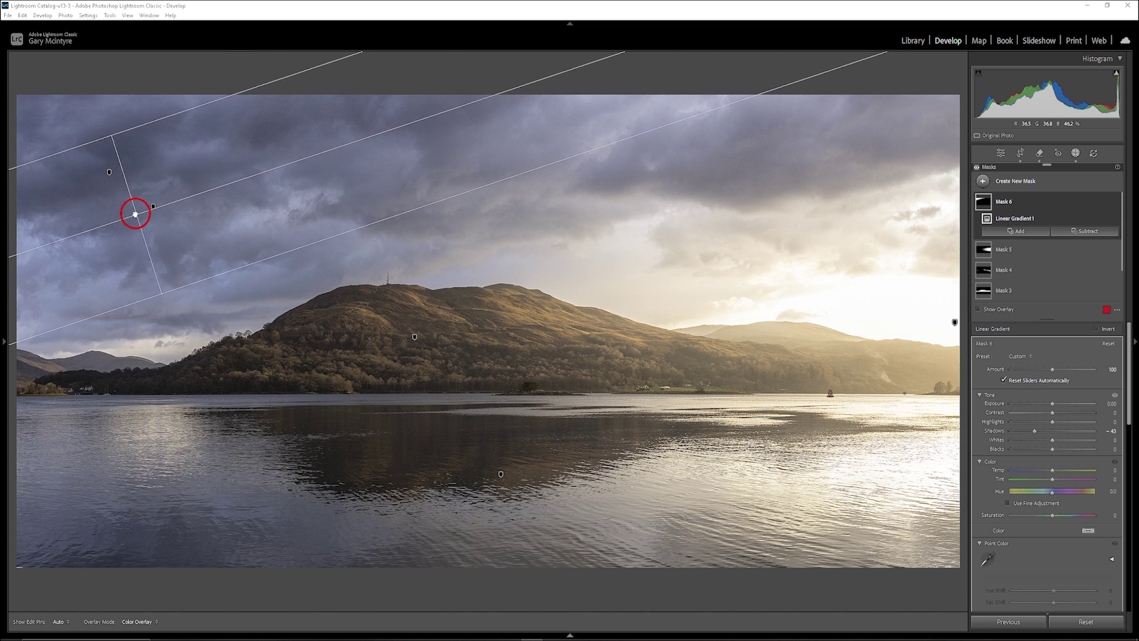
left_click_drag(135, 214, 141, 236)
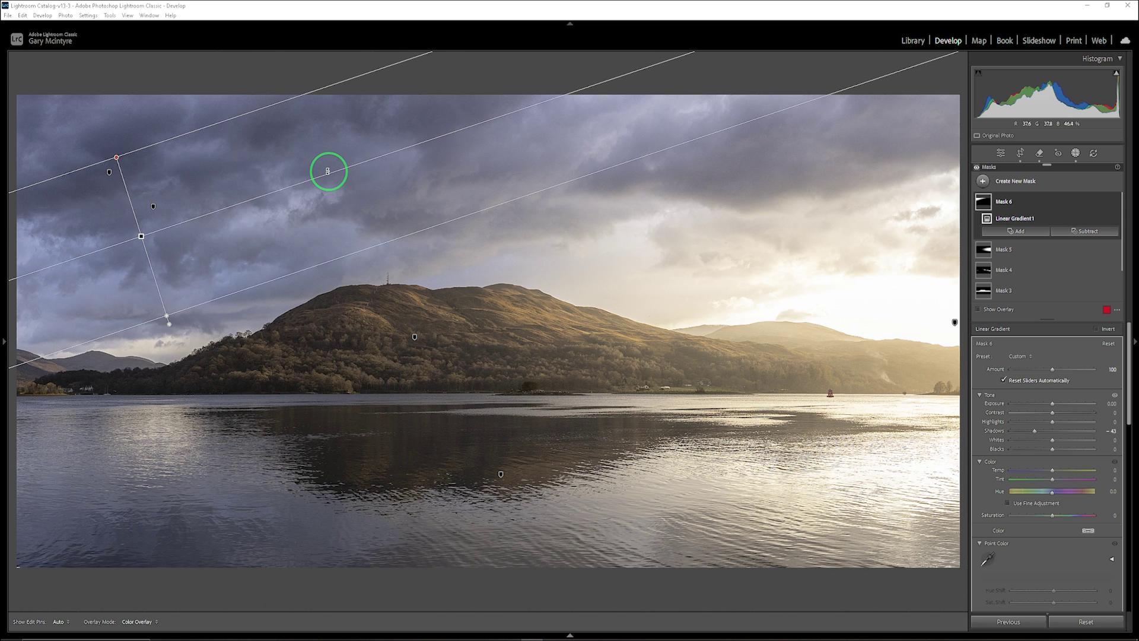
left_click_drag(327, 172, 326, 159)
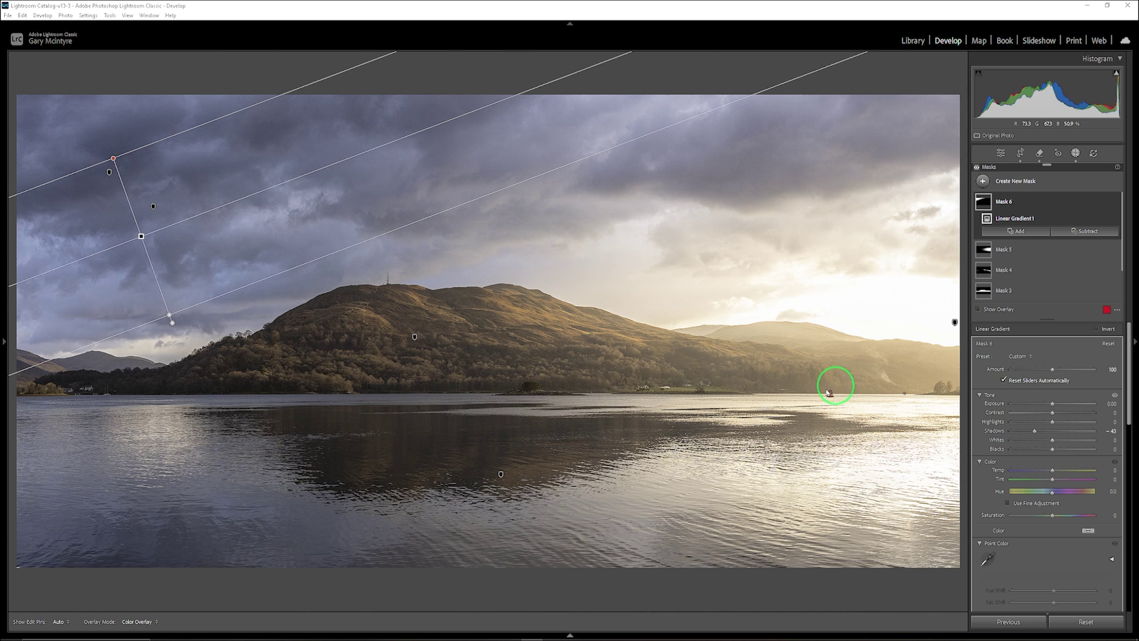
Step: Close masking and compare the panorama before and after editing side by side, ending in the single-image view
left_click(1001, 153)
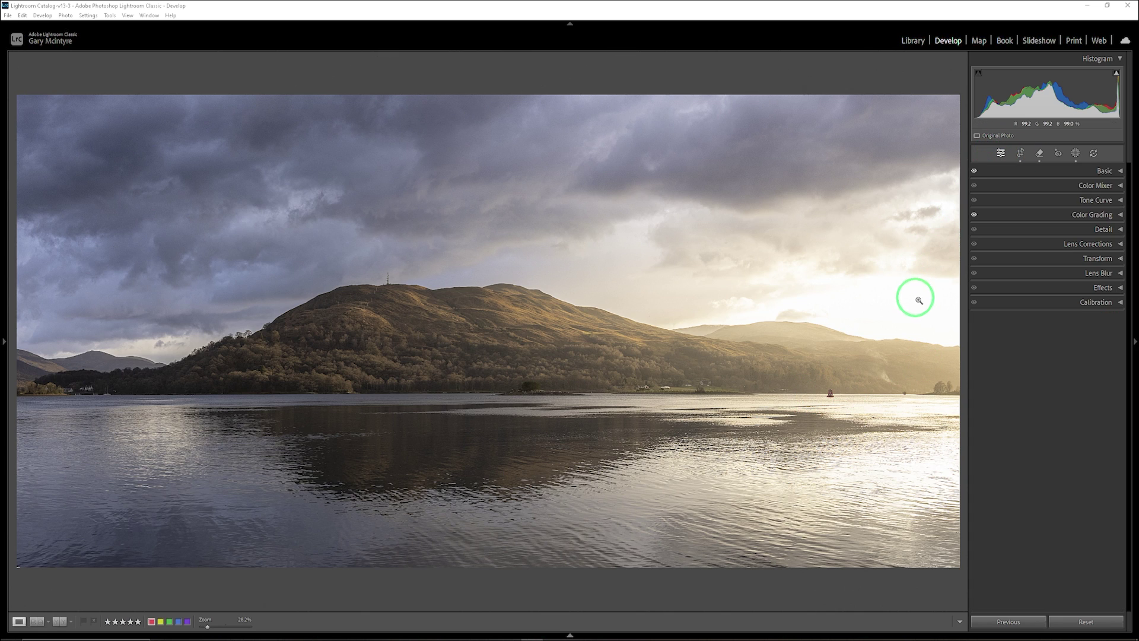
key("y")
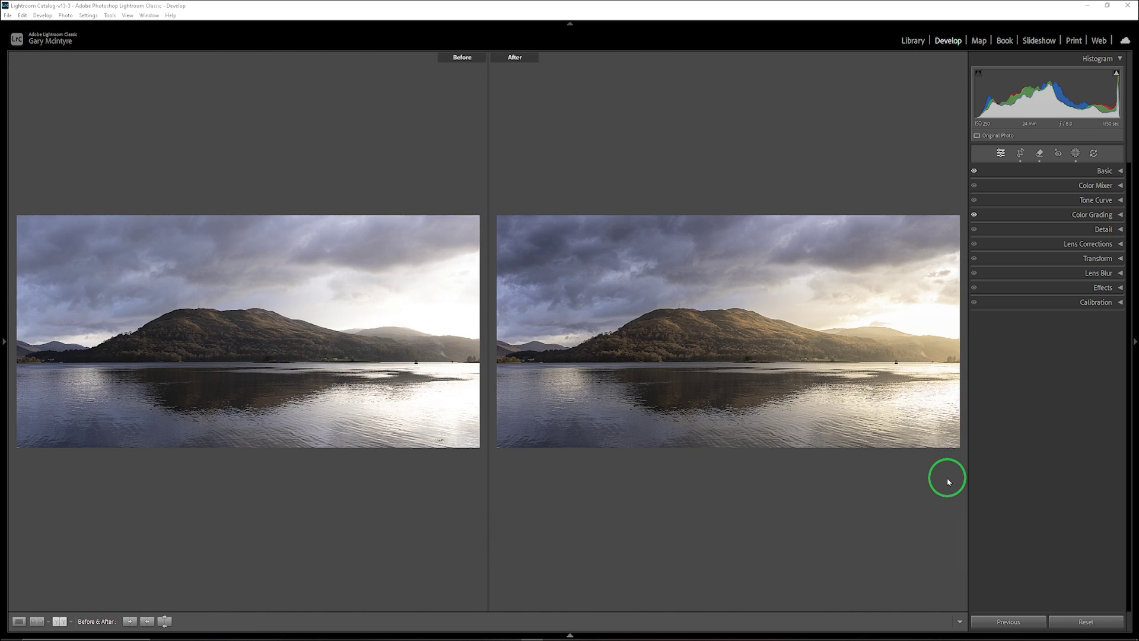
key("y")
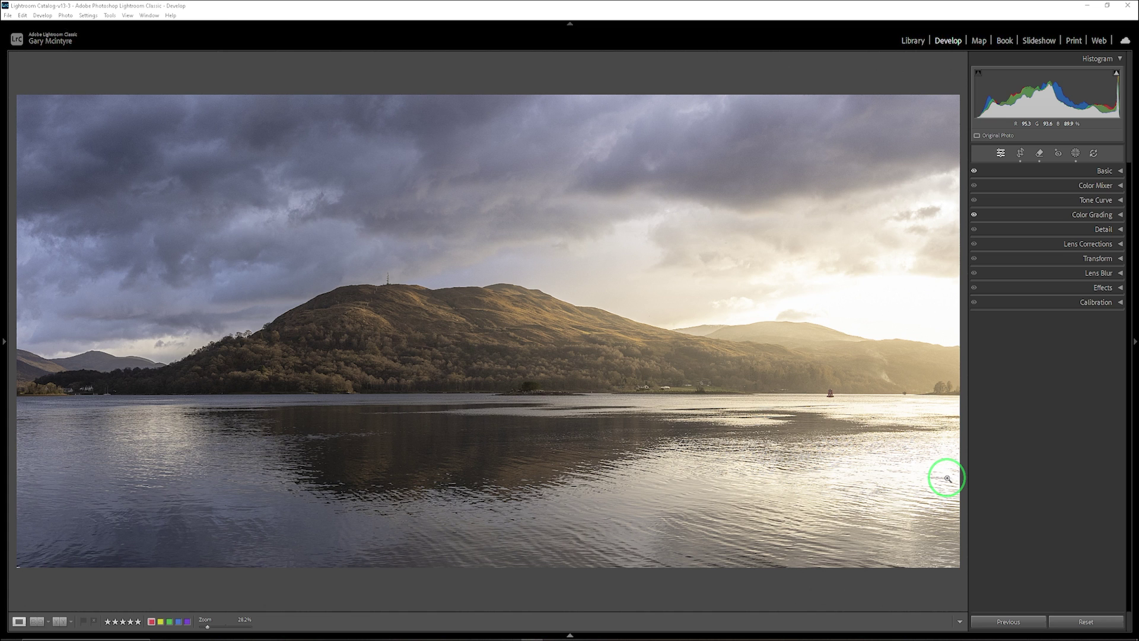